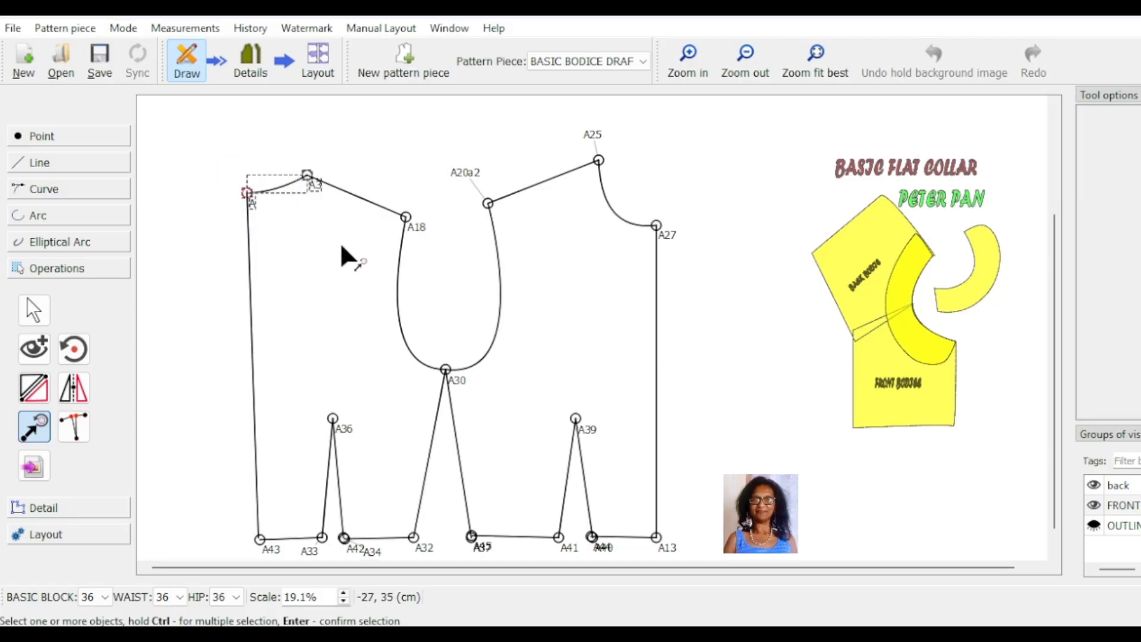
Step: Move a copy of back neckline curve A–A3 about 34.3 cm at about 2.7° to the front shoulder, with A25 as rotation origin
{"action": "key", "text": "Return"}
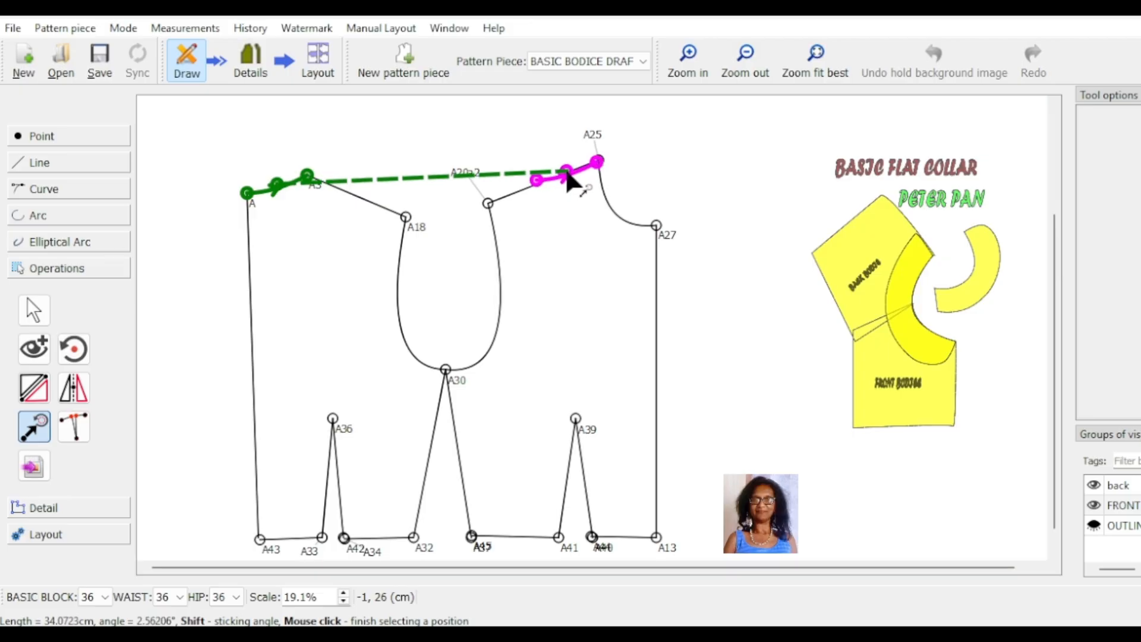
{"action": "left_click", "coordinate": [569, 178]}
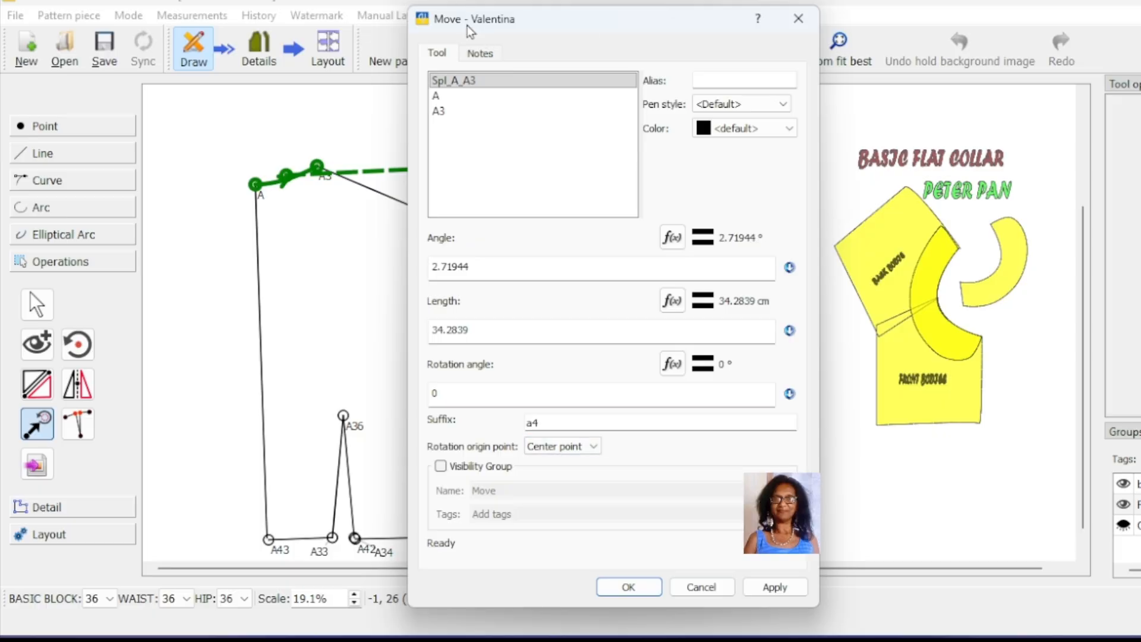
{"action": "mouse_move", "coordinate": [444, 23]}
{"action": "left_mouse_down"}
{"action": "mouse_move", "coordinate": [877, 5]}
{"action": "mouse_move", "coordinate": [780, 4]}
{"action": "left_mouse_up"}
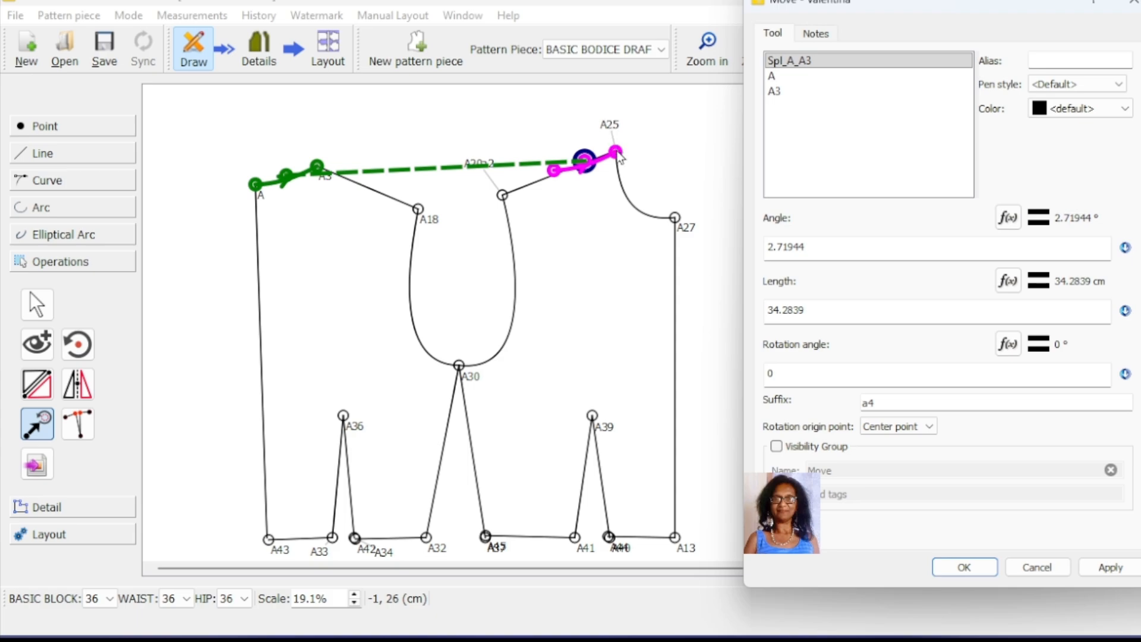
{"action": "left_click", "coordinate": [929, 426]}
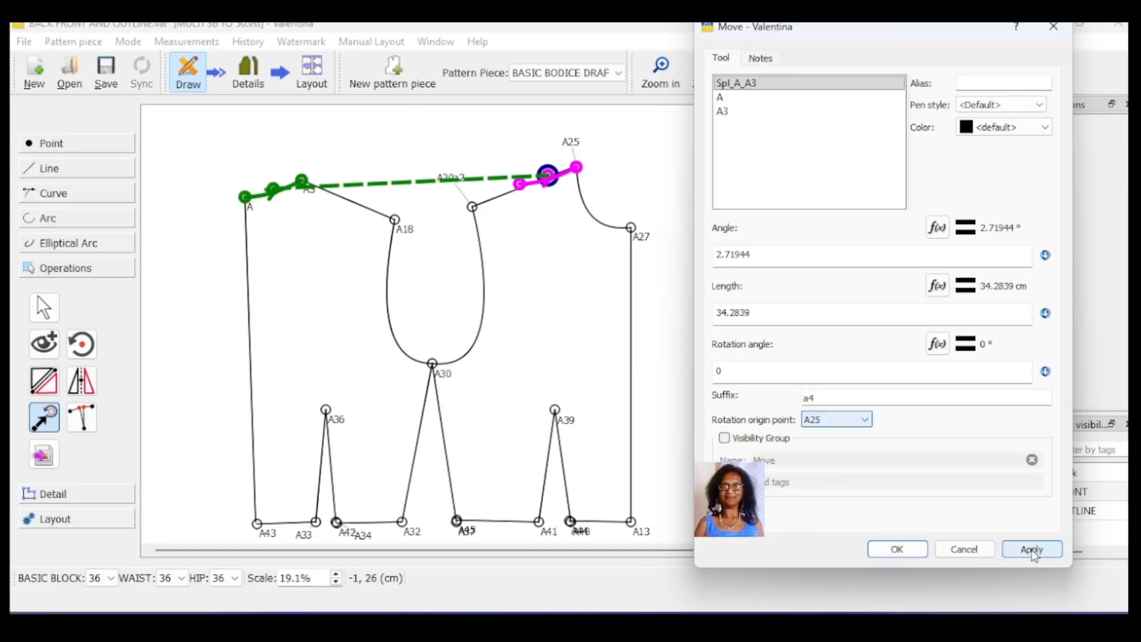
{"action": "left_click", "coordinate": [1033, 551]}
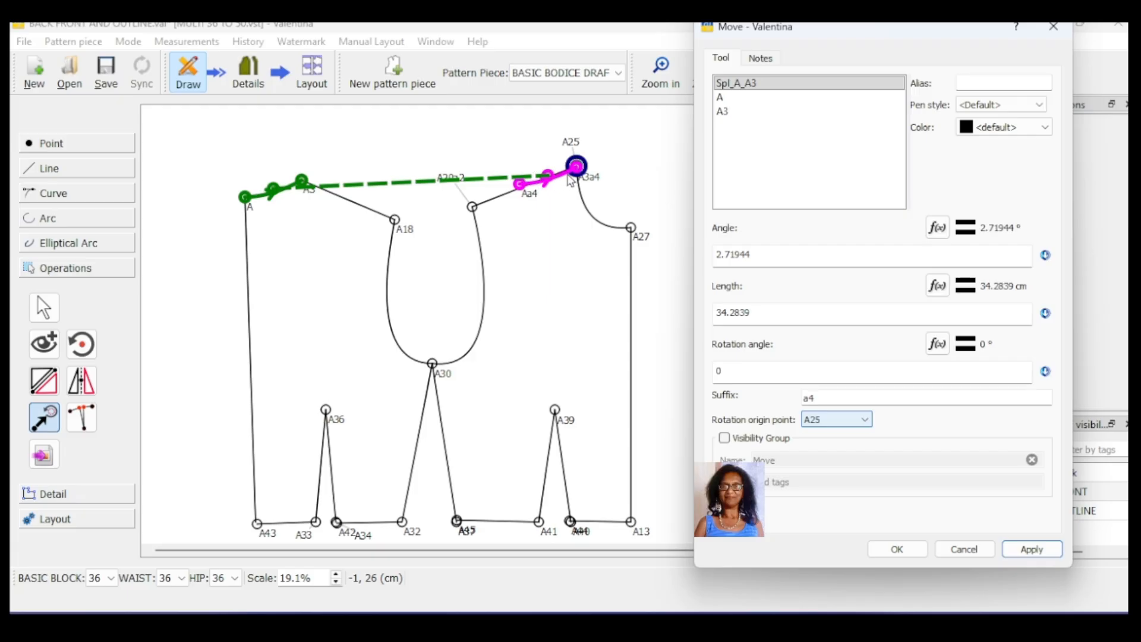
{"action": "left_click", "coordinate": [896, 550]}
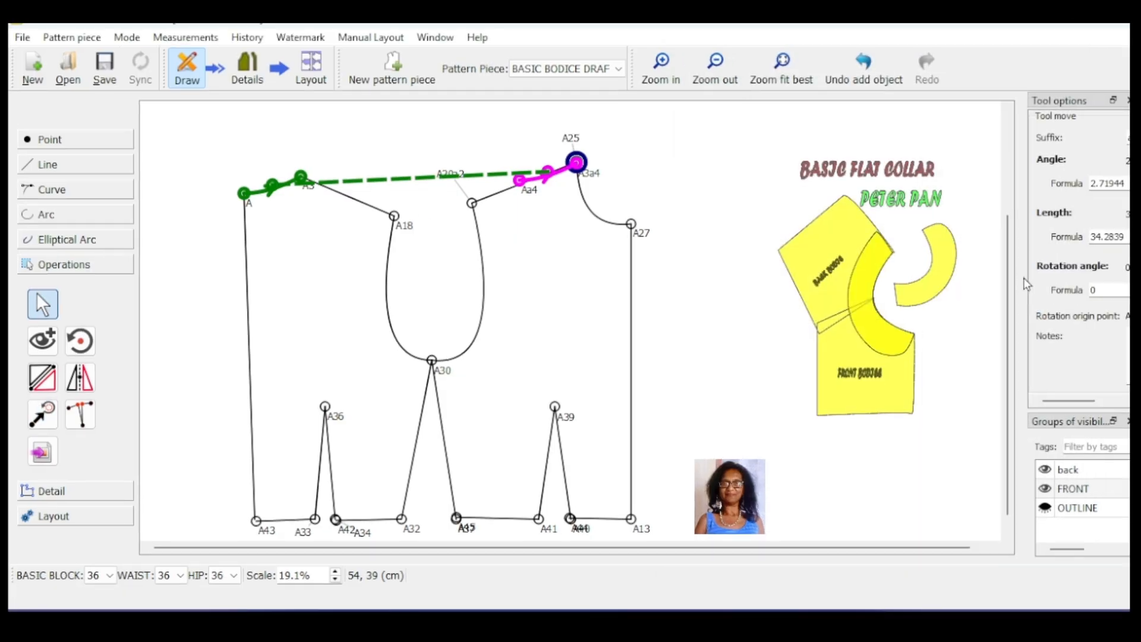
Step: Set the rotation angle of the moved neckline curve to 220 degrees about A25
{"action": "left_click_drag", "start_coordinate": [1025, 277], "coordinate": [870, 291]}
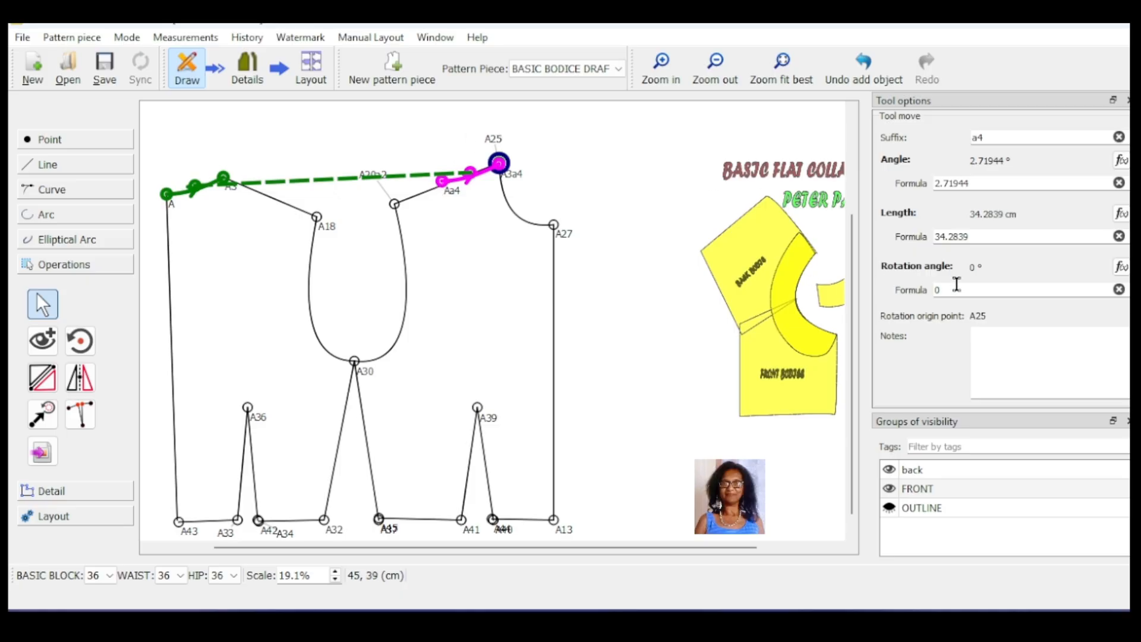
{"action": "left_click_drag", "start_coordinate": [955, 286], "coordinate": [933, 285]}
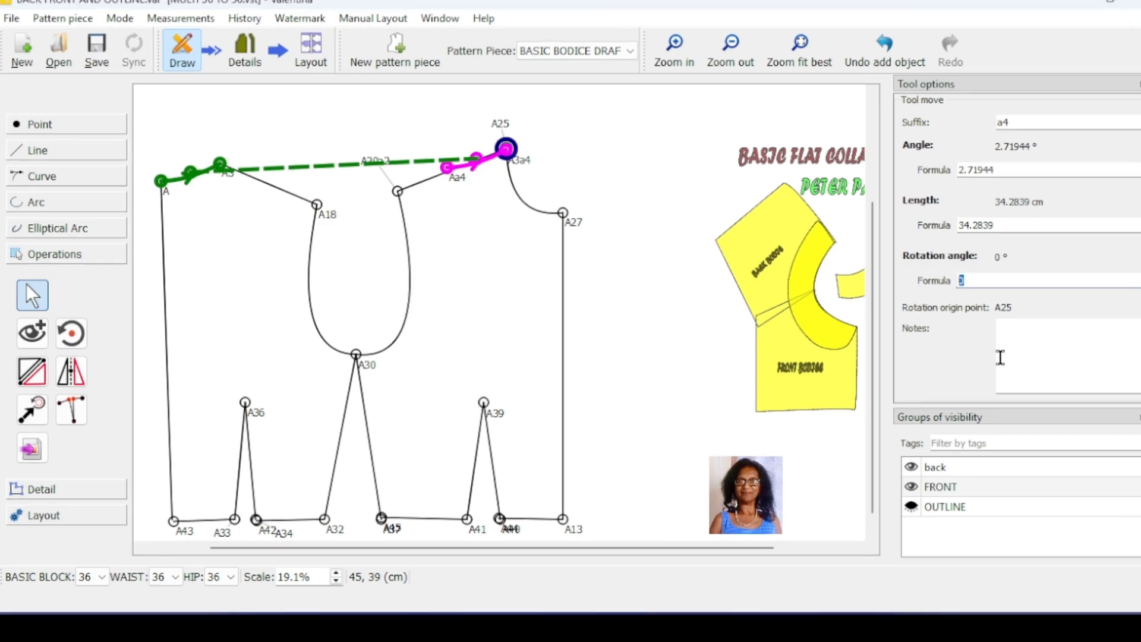
{"action": "type", "text": "22"}
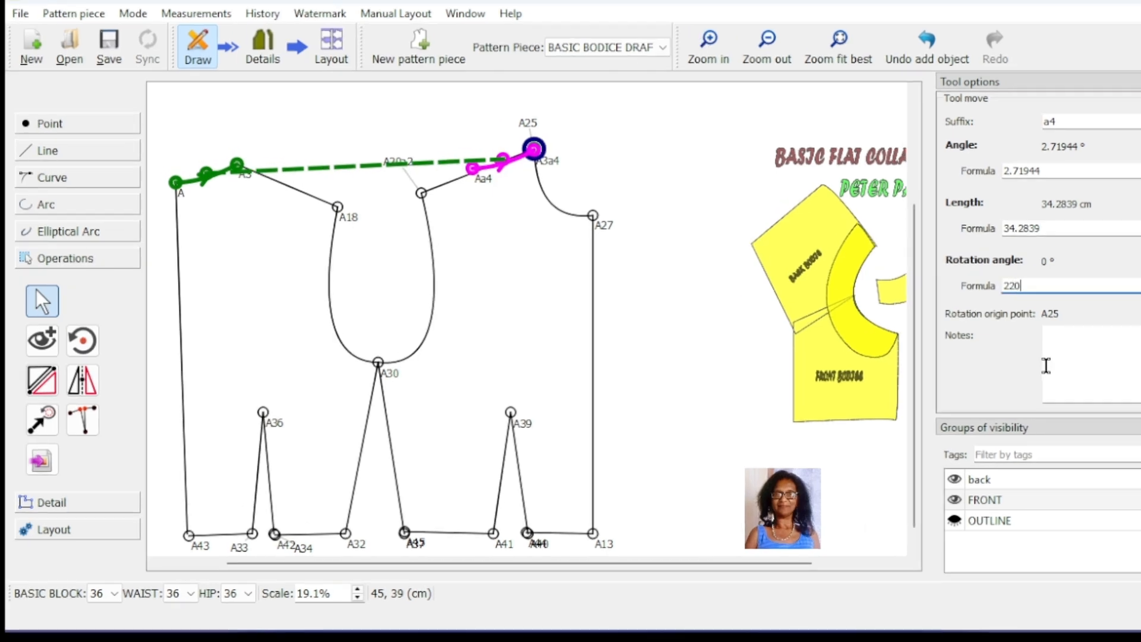
{"action": "key", "text": "Return"}
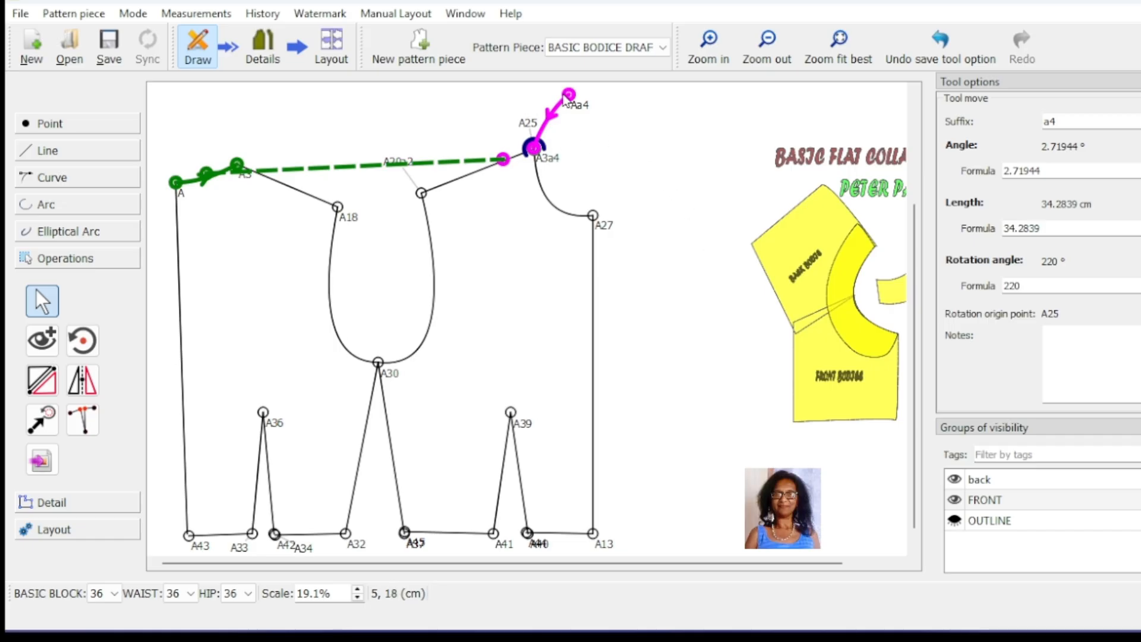
{"action": "scroll", "coordinate": [613, 290], "scroll_direction": "up", "scroll_amount": 2}
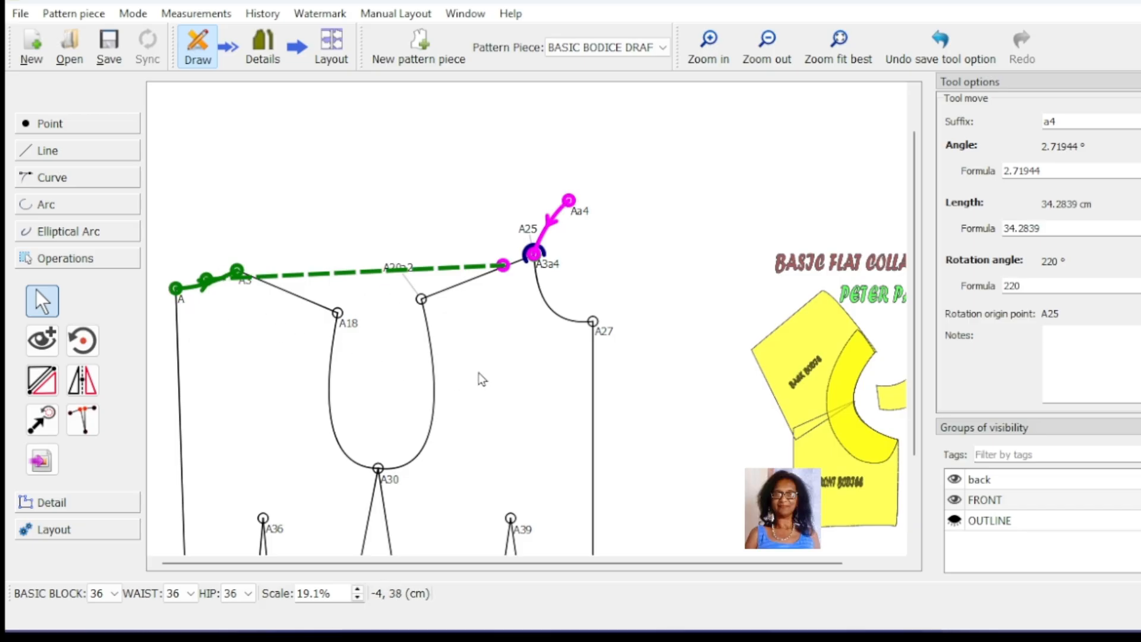
{"action": "left_click", "coordinate": [493, 371]}
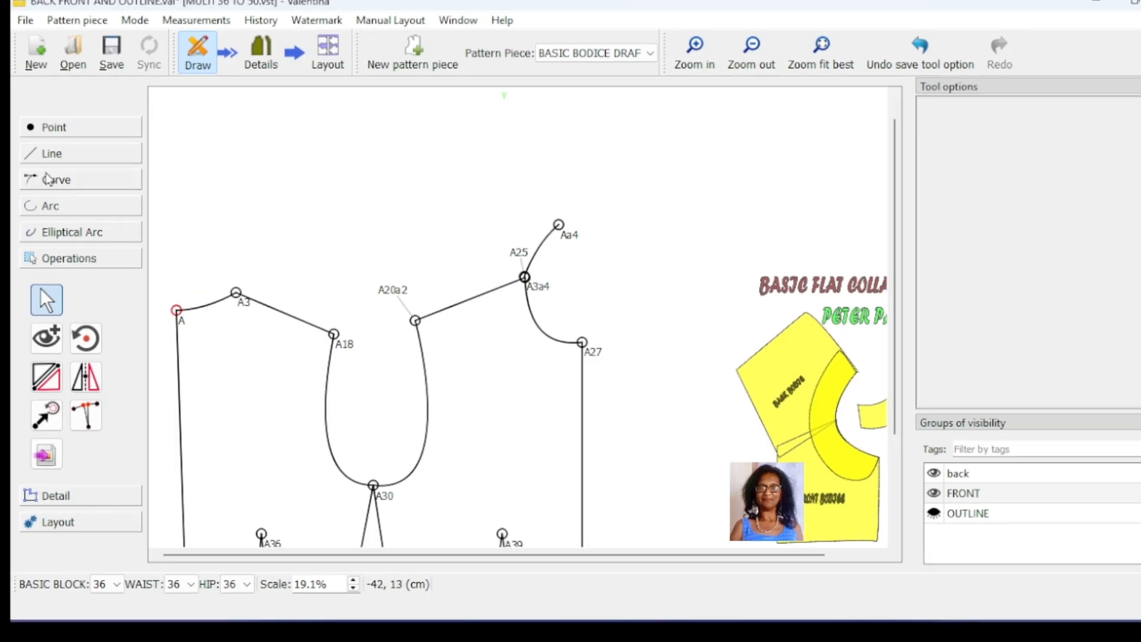
Step: Create a point 7 cm from Aa4 at an angle of about 145 degrees, joined by a solid black line
{"action": "left_click", "coordinate": [60, 127]}
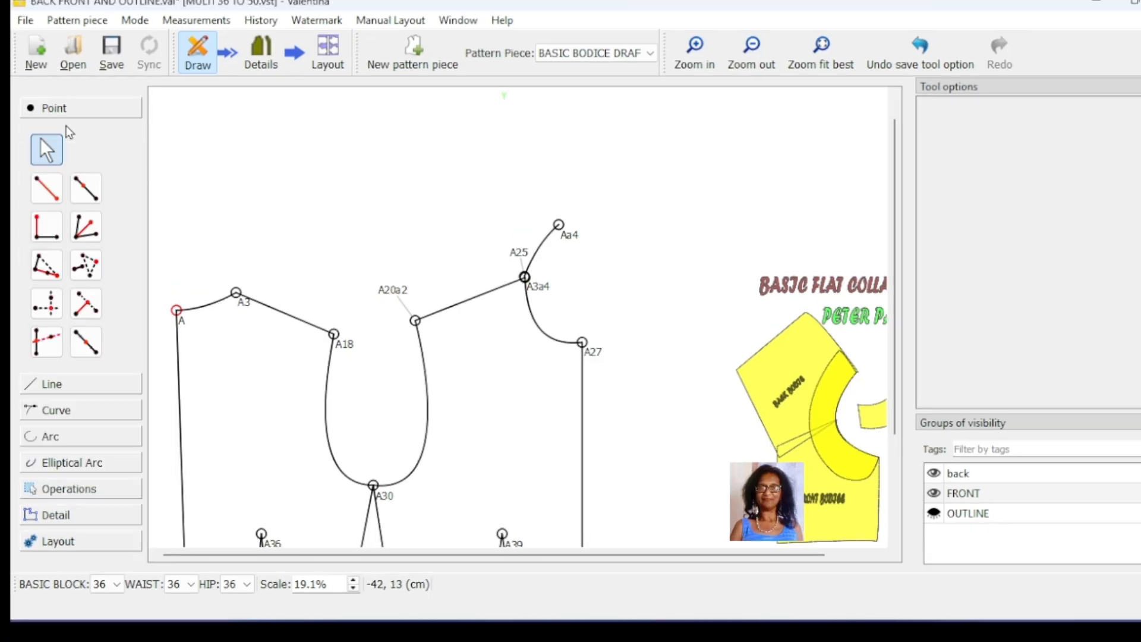
{"action": "left_click", "coordinate": [44, 190]}
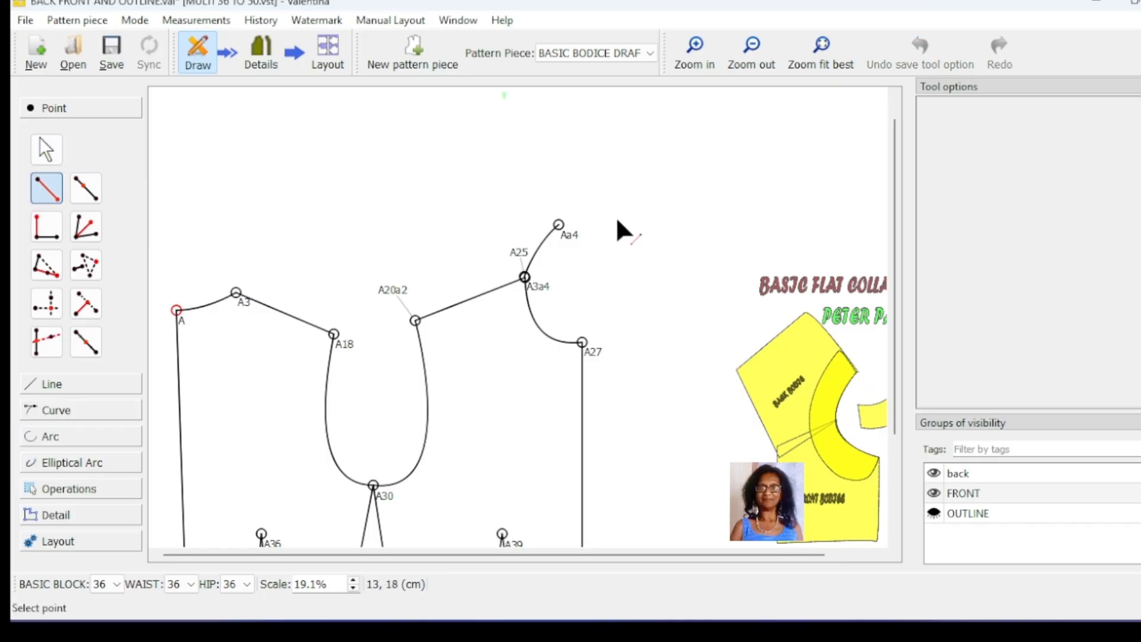
{"action": "left_click", "coordinate": [559, 225]}
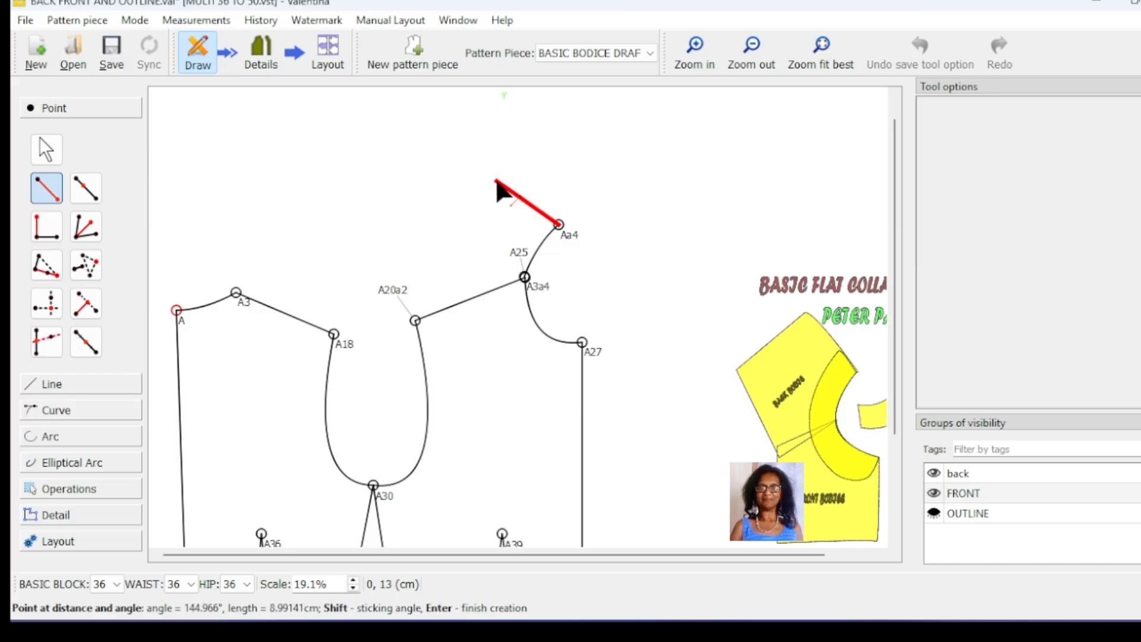
{"action": "left_click", "coordinate": [498, 183]}
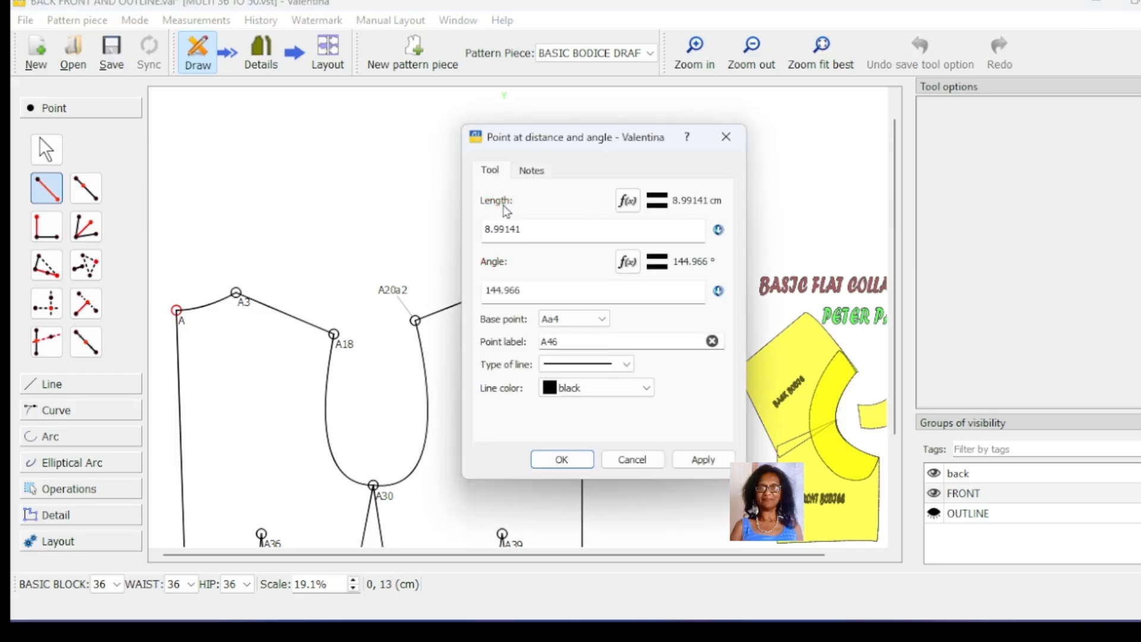
{"action": "left_click_drag", "start_coordinate": [534, 234], "coordinate": [459, 229]}
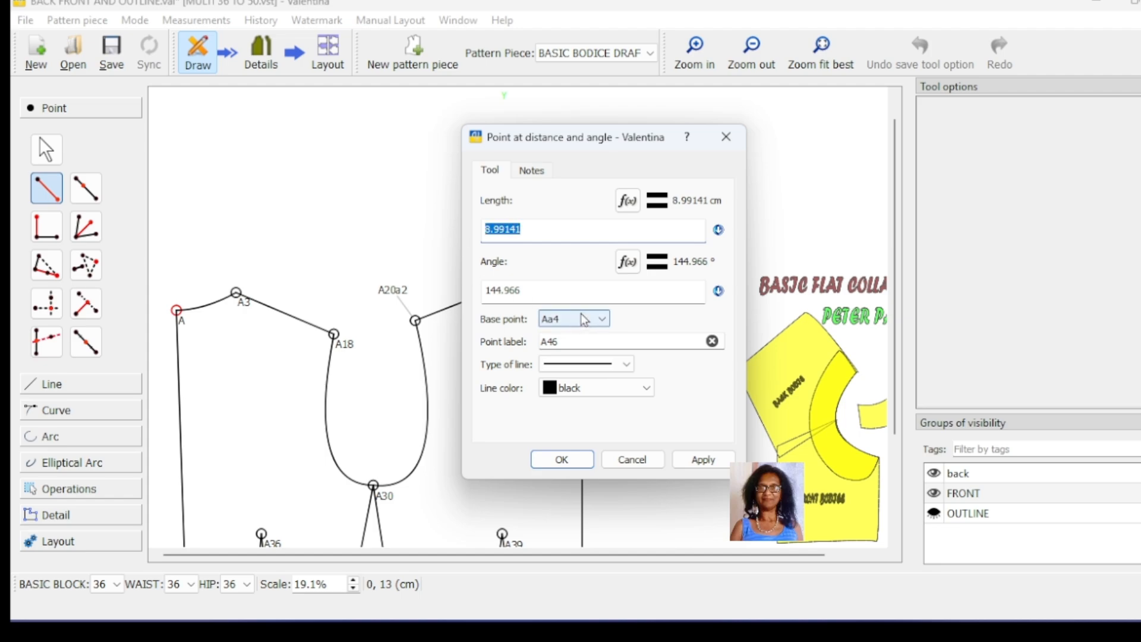
{"action": "type", "text": "7"}
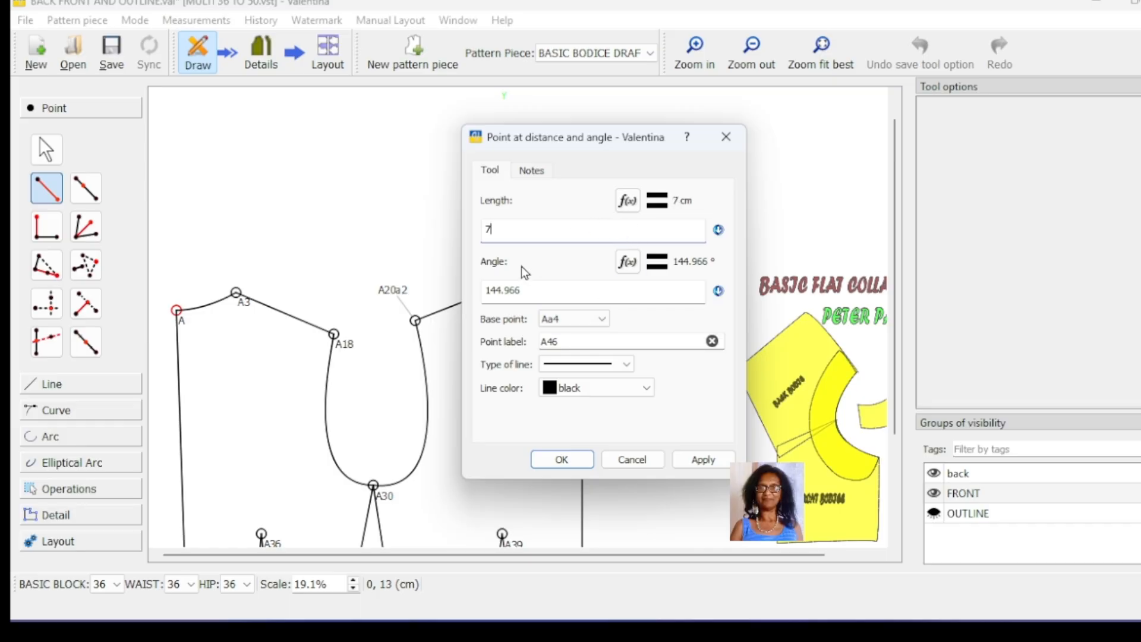
{"action": "left_click", "coordinate": [701, 459]}
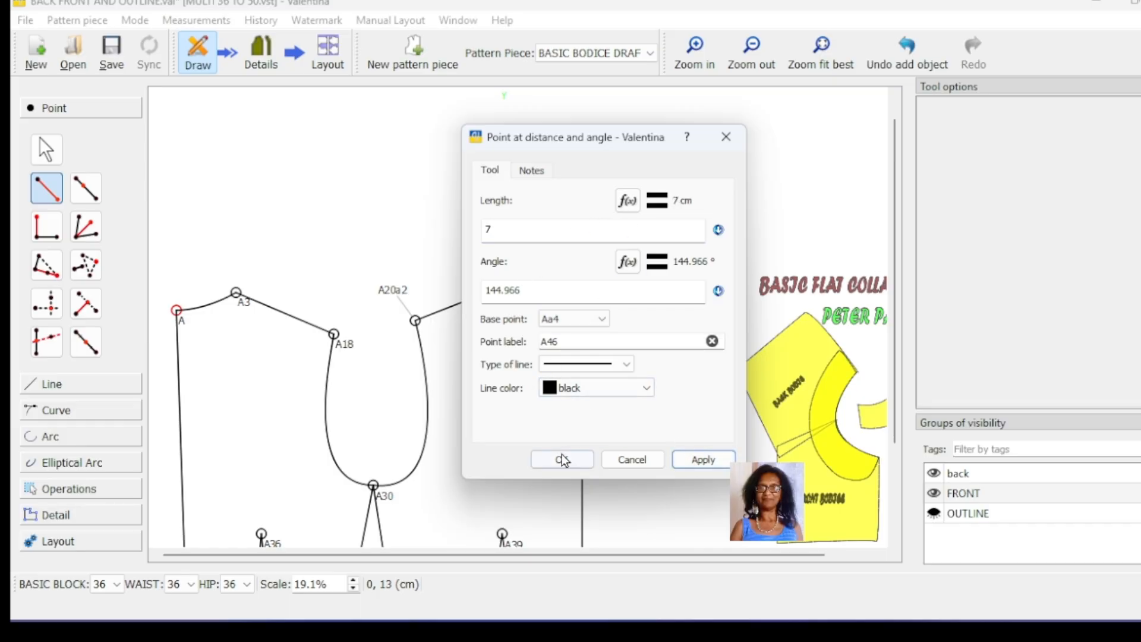
{"action": "left_click", "coordinate": [562, 459]}
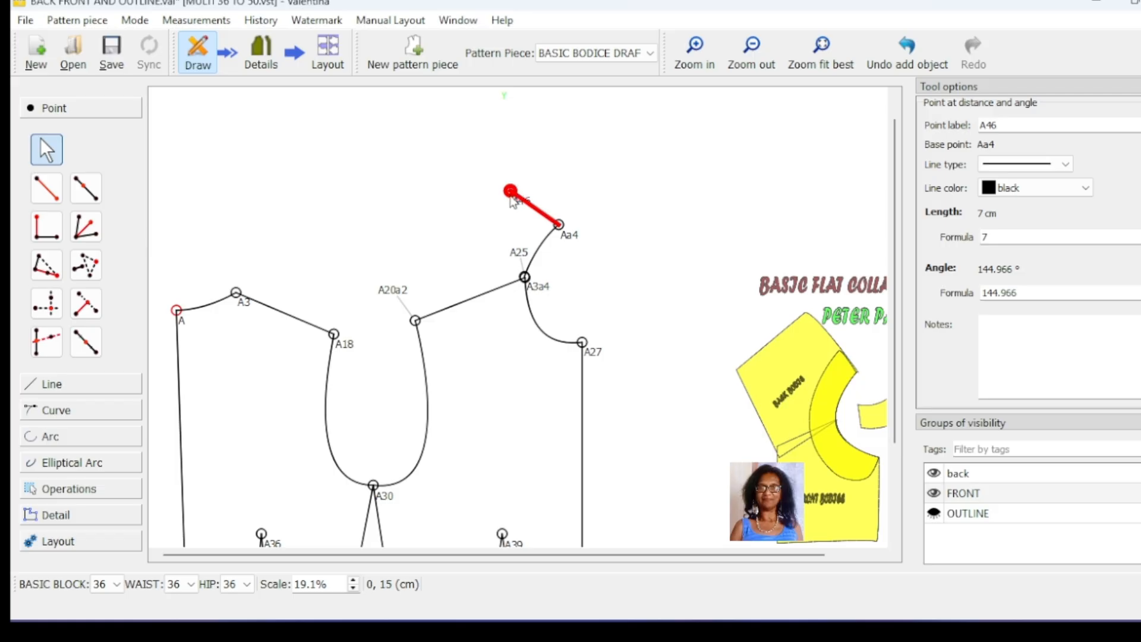
Step: Place a point at distance and angle from front neck point A27, directed inward into the front bodice at about 242 degrees
{"action": "mouse_move", "coordinate": [512, 202]}
{"action": "left_click", "coordinate": [582, 343]}
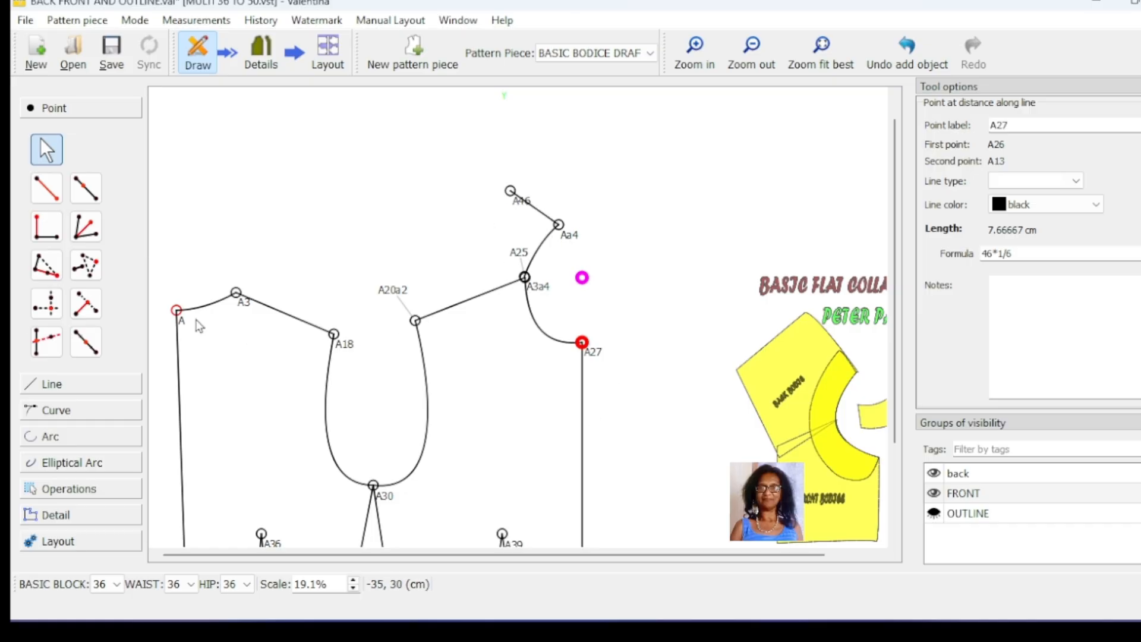
{"action": "left_click", "coordinate": [46, 187]}
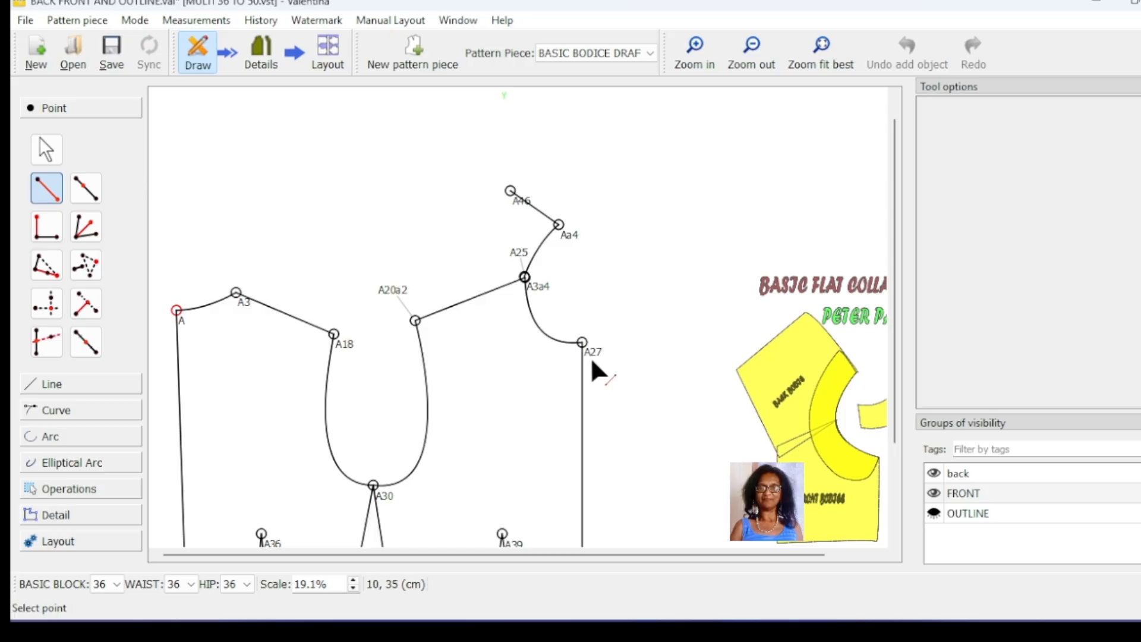
{"action": "left_click", "coordinate": [583, 343]}
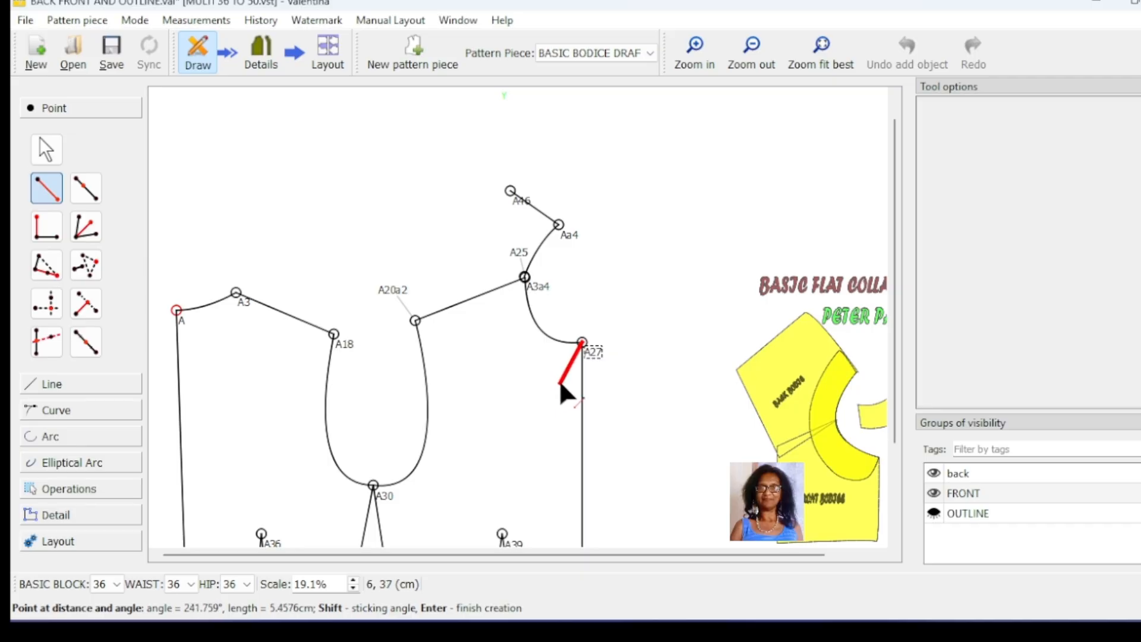
{"action": "left_click", "coordinate": [559, 387]}
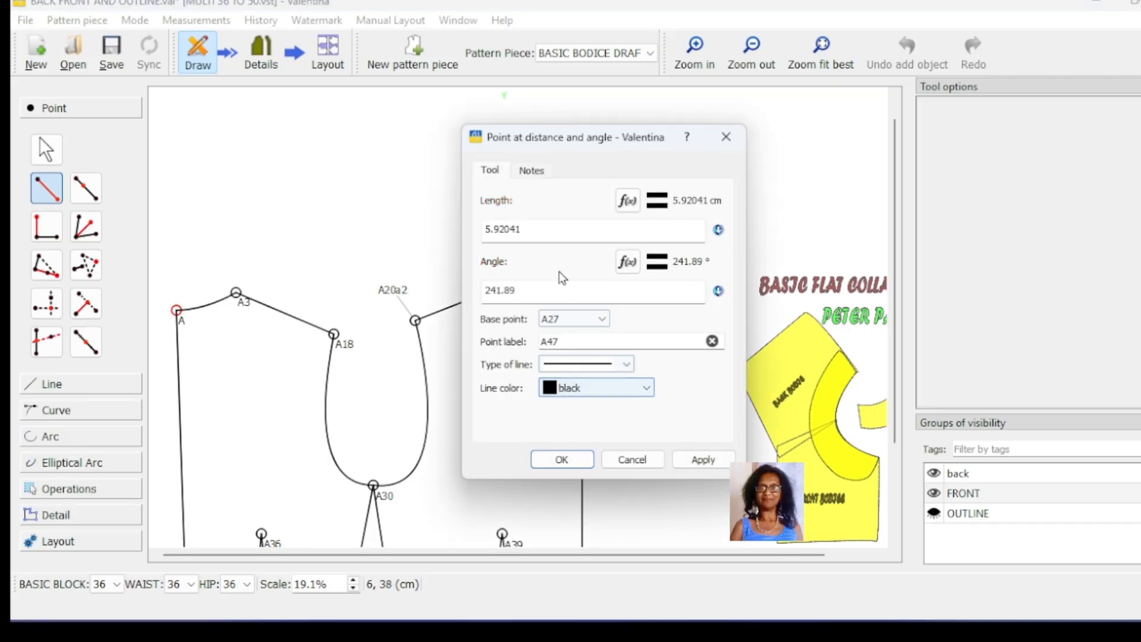
{"action": "left_click_drag", "start_coordinate": [552, 152], "coordinate": [714, 148]}
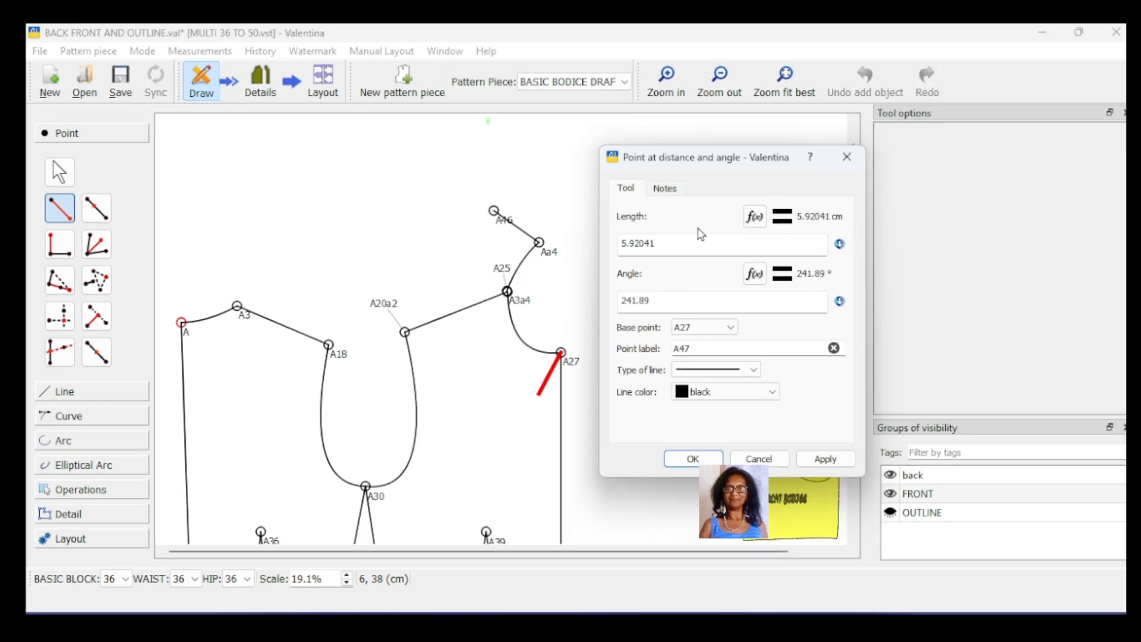
Step: Set the length of the new point's line from A27 to the formula Line_Aa4_A46 and create it
{"action": "left_click", "coordinate": [754, 217]}
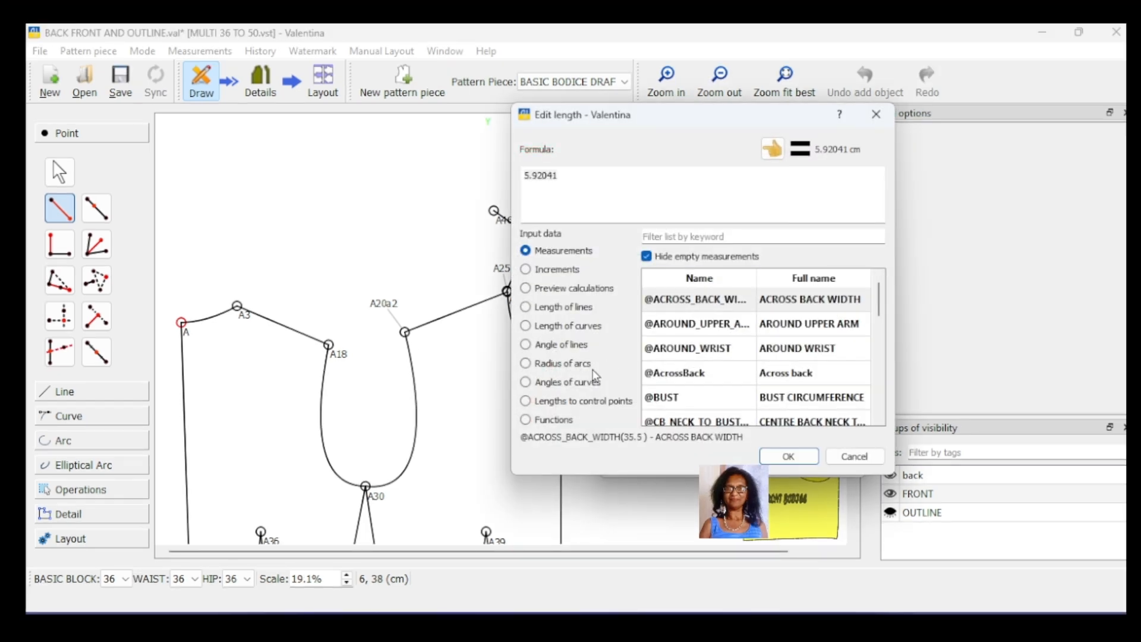
{"action": "left_click", "coordinate": [568, 311]}
{"action": "scroll", "coordinate": [764, 380], "scroll_direction": "down", "scroll_amount": 10}
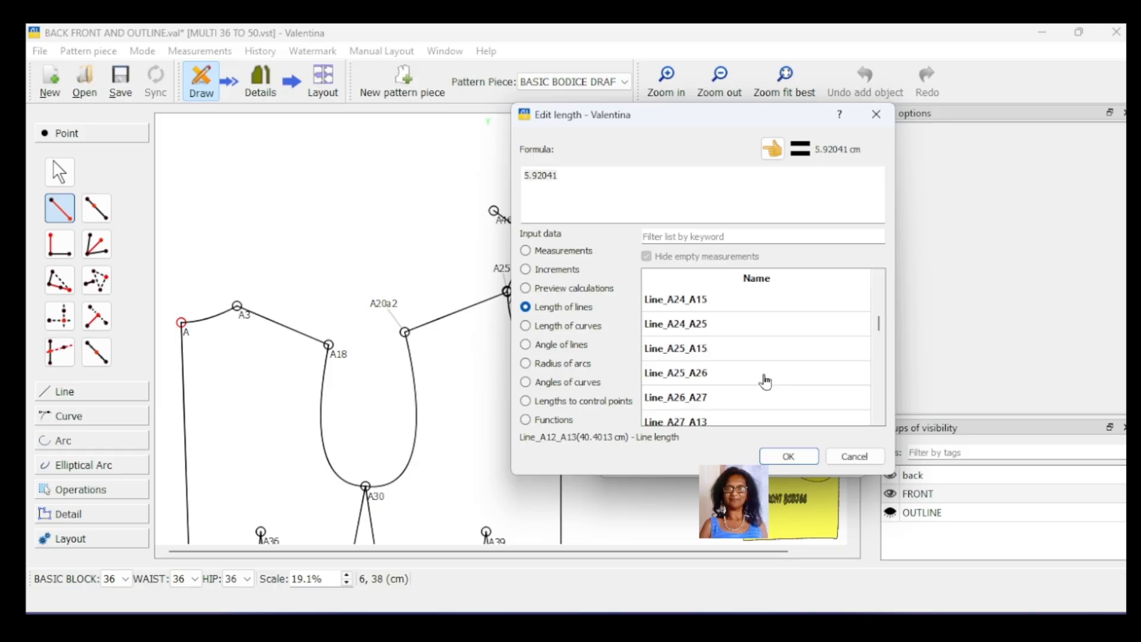
{"action": "scroll", "coordinate": [766, 382], "scroll_direction": "down", "scroll_amount": 2}
{"action": "left_click_drag", "start_coordinate": [582, 120], "coordinate": [653, 120]}
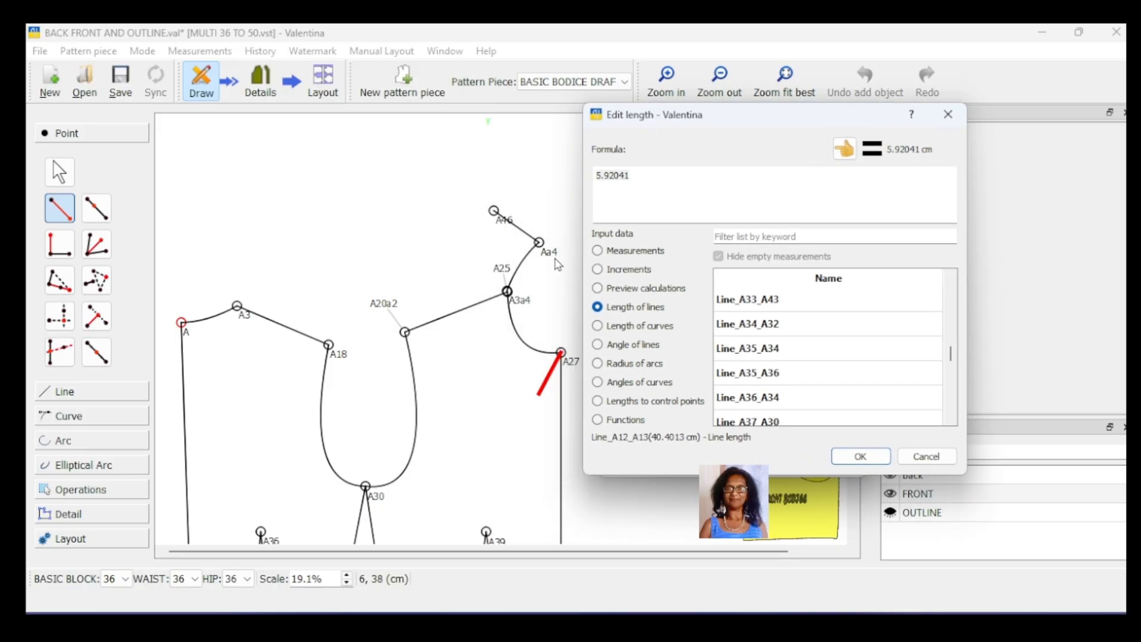
{"action": "scroll", "coordinate": [796, 391], "scroll_direction": "down", "scroll_amount": 3}
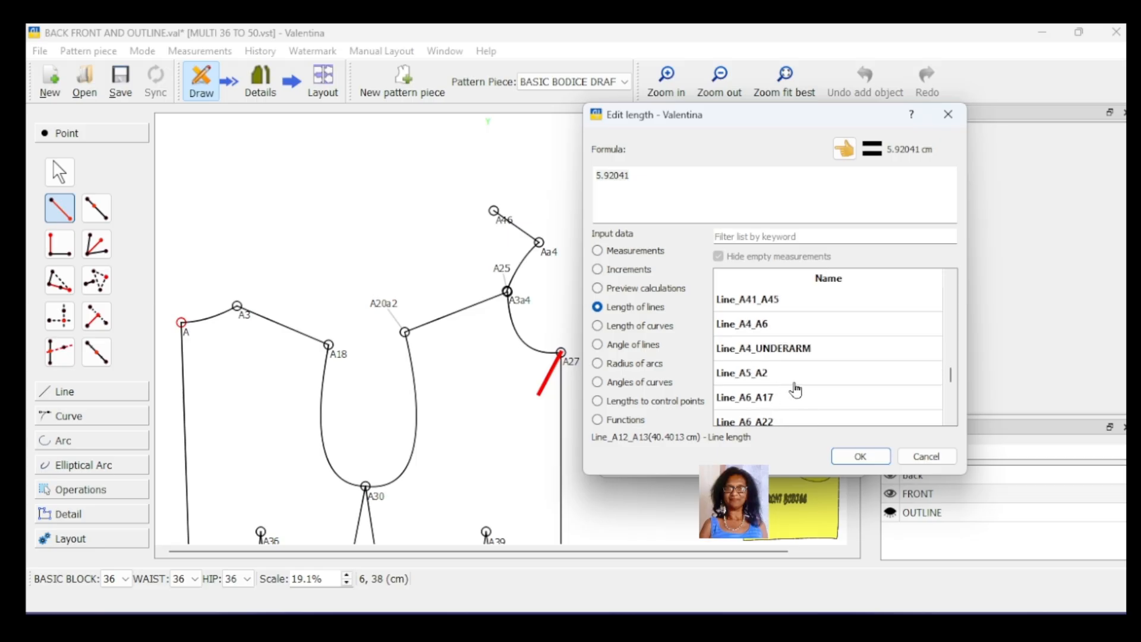
{"action": "scroll", "coordinate": [795, 390], "scroll_direction": "down", "scroll_amount": 1}
{"action": "scroll", "coordinate": [795, 389], "scroll_direction": "up", "scroll_amount": 1}
{"action": "scroll", "coordinate": [804, 386], "scroll_direction": "up", "scroll_amount": 1}
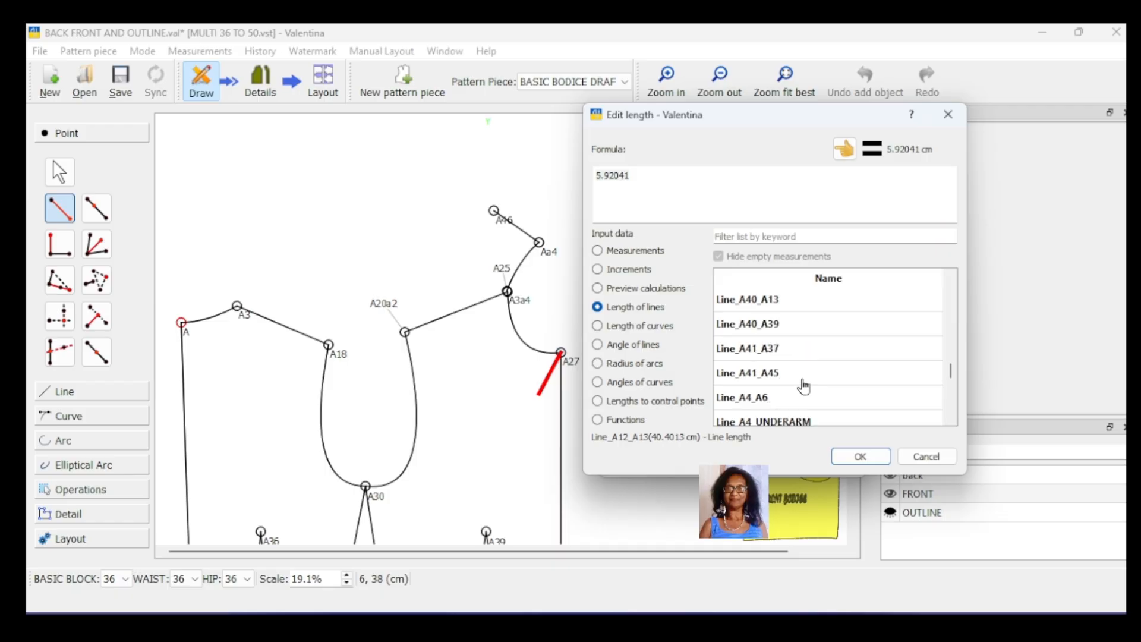
{"action": "scroll", "coordinate": [803, 386], "scroll_direction": "down", "scroll_amount": 5}
{"action": "double_click", "coordinate": [763, 350]}
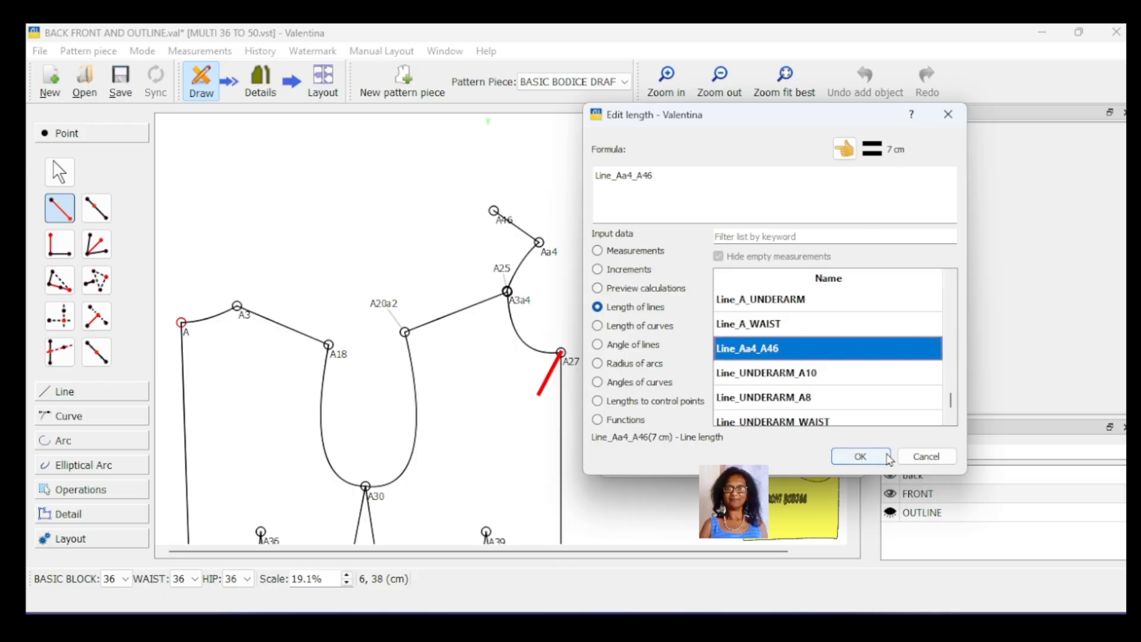
{"action": "left_click", "coordinate": [861, 456]}
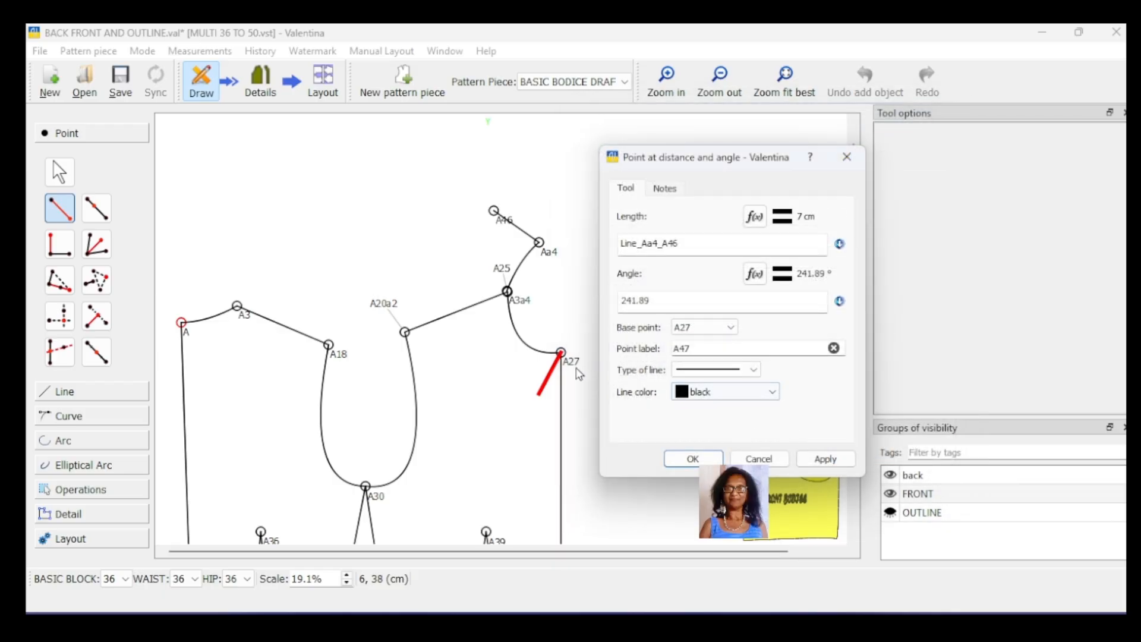
{"action": "left_click", "coordinate": [836, 460]}
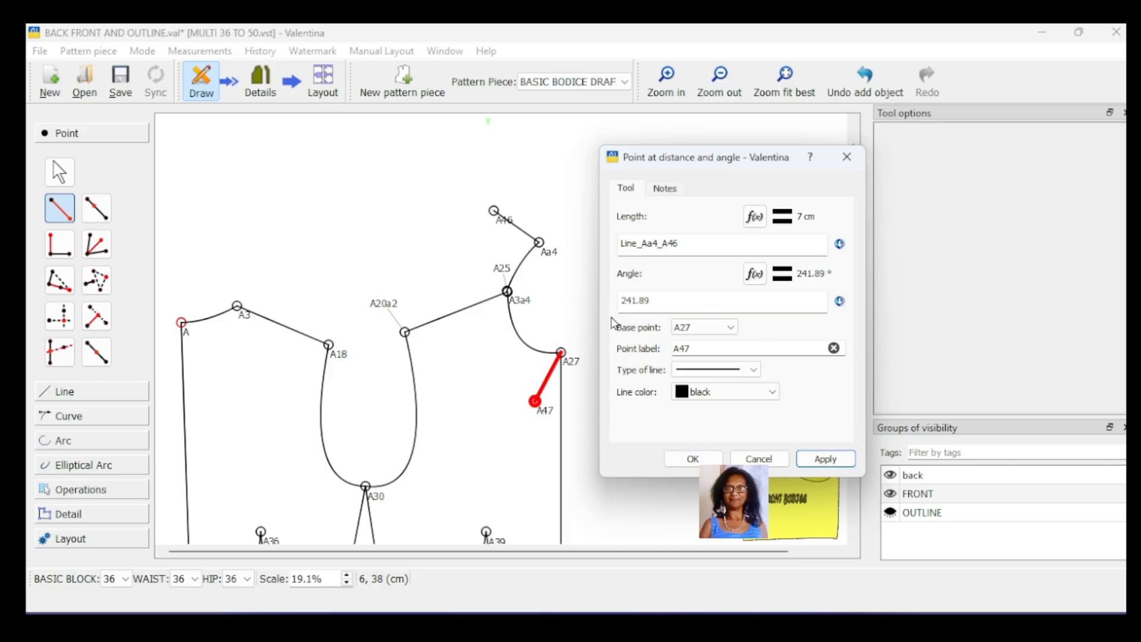
{"action": "left_click", "coordinate": [847, 157]}
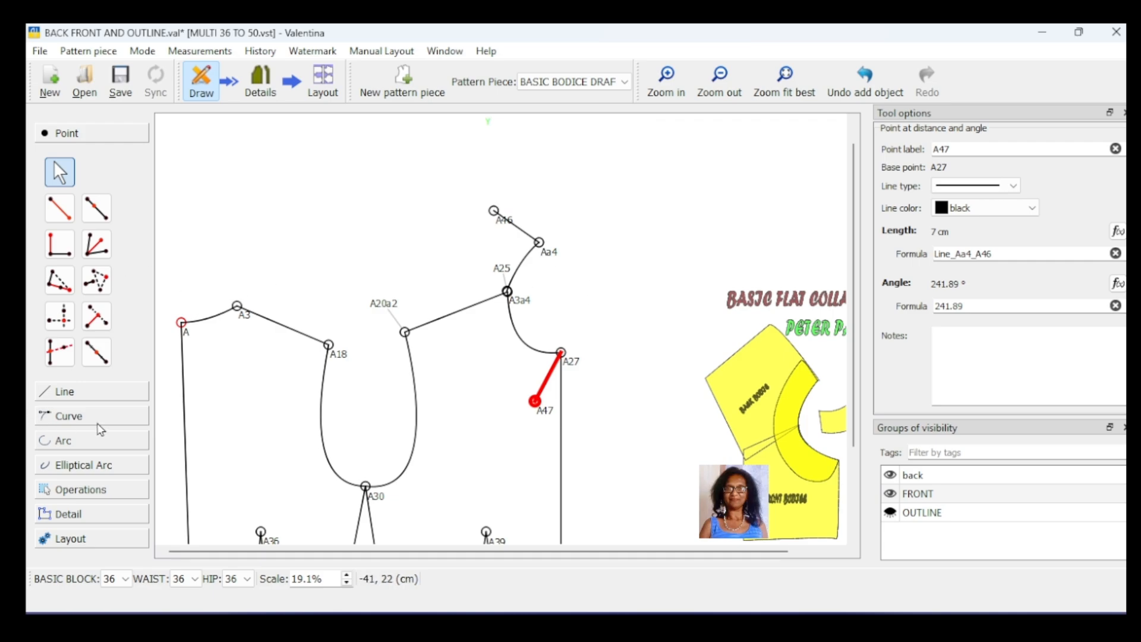
Step: Draw a simple curve from point A47 to point A46 as the collar's outer edge
{"action": "left_click", "coordinate": [78, 416]}
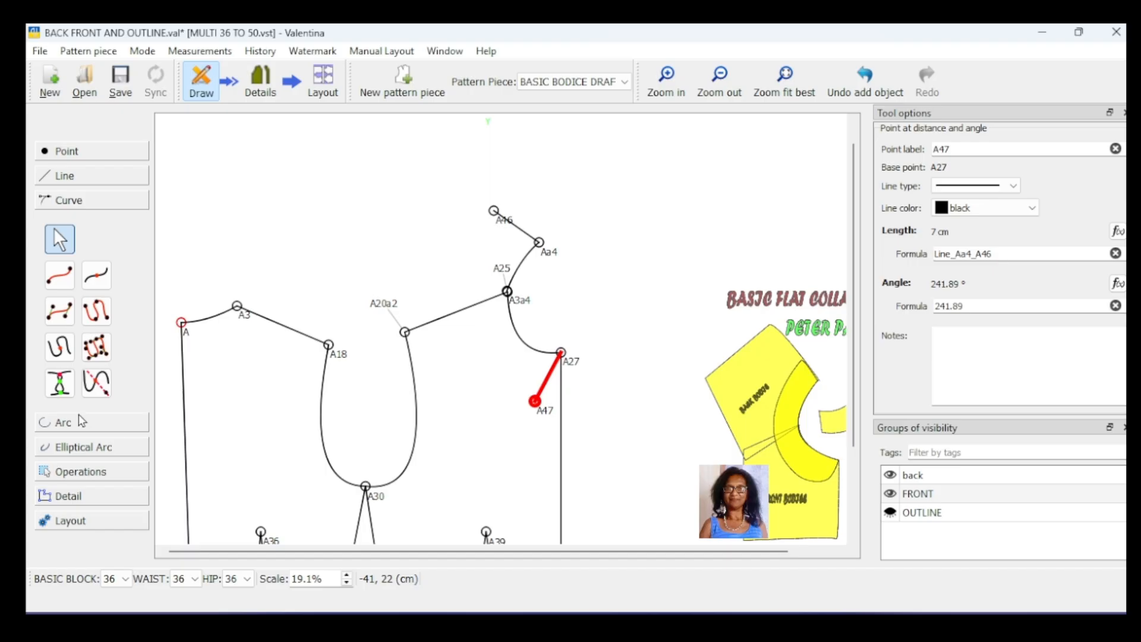
{"action": "left_click", "coordinate": [53, 284]}
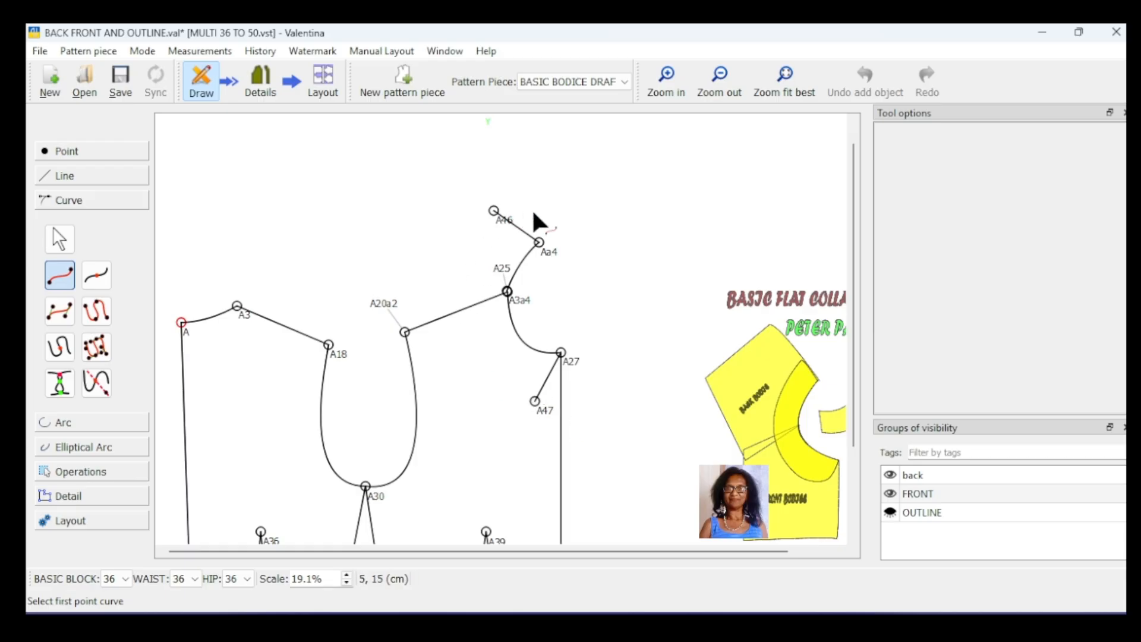
{"action": "left_click", "coordinate": [535, 401]}
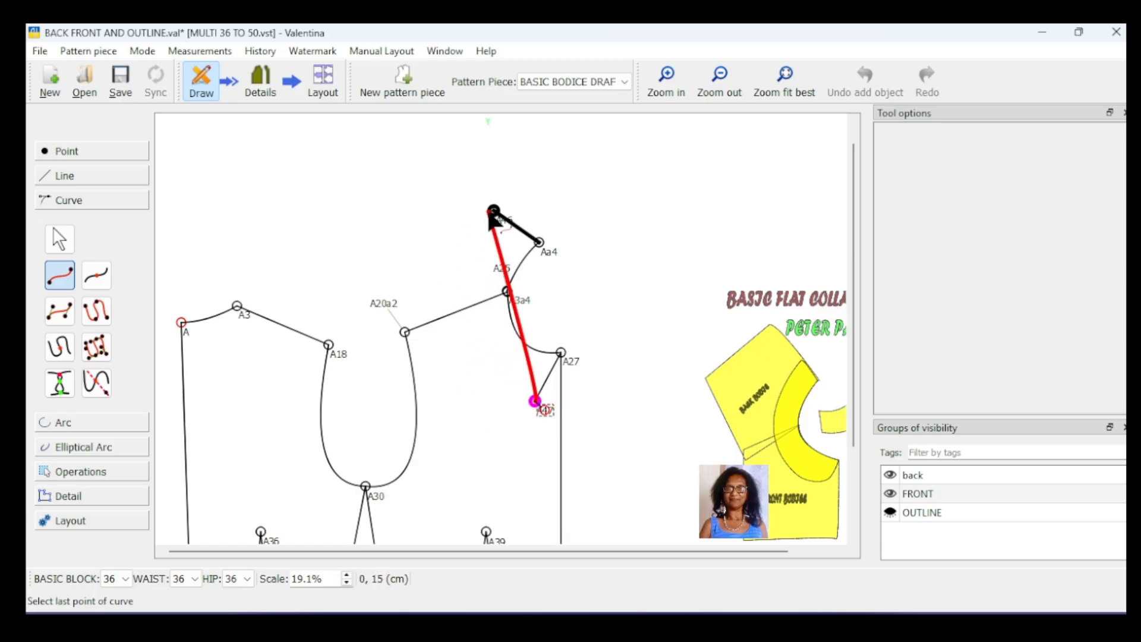
{"action": "left_click", "coordinate": [494, 212]}
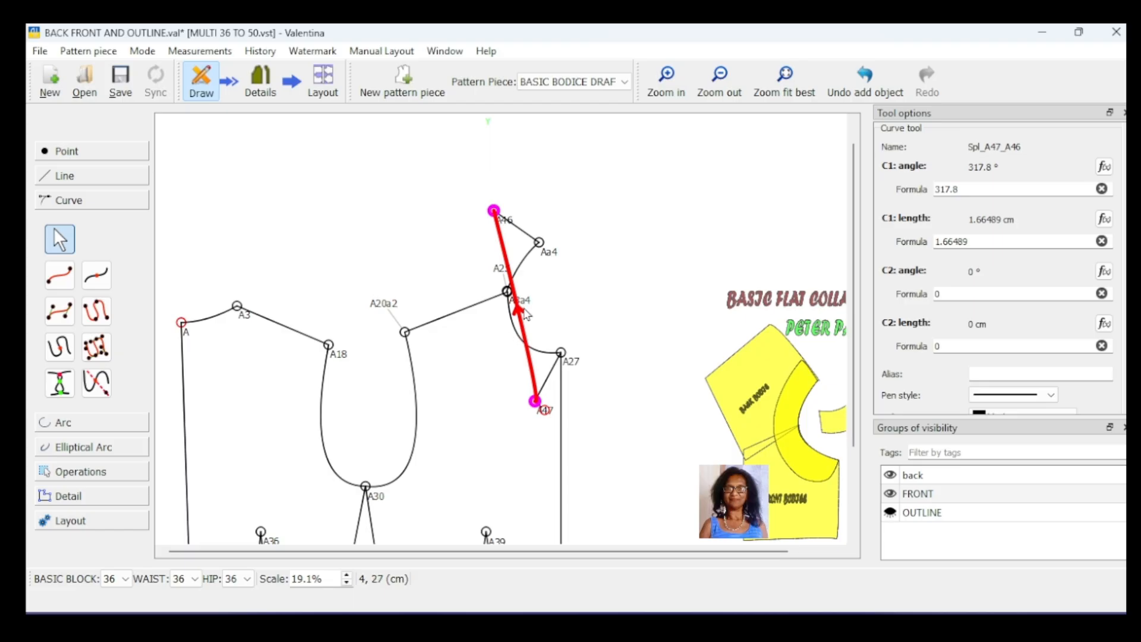
Step: Bow the A47–A46 curve outward with its A47 handle about 5.2 cm at 185 degrees and its A46 handle about 11.9 cm at 229 degrees
{"action": "left_click", "coordinate": [521, 311]}
{"action": "left_click", "coordinate": [517, 315]}
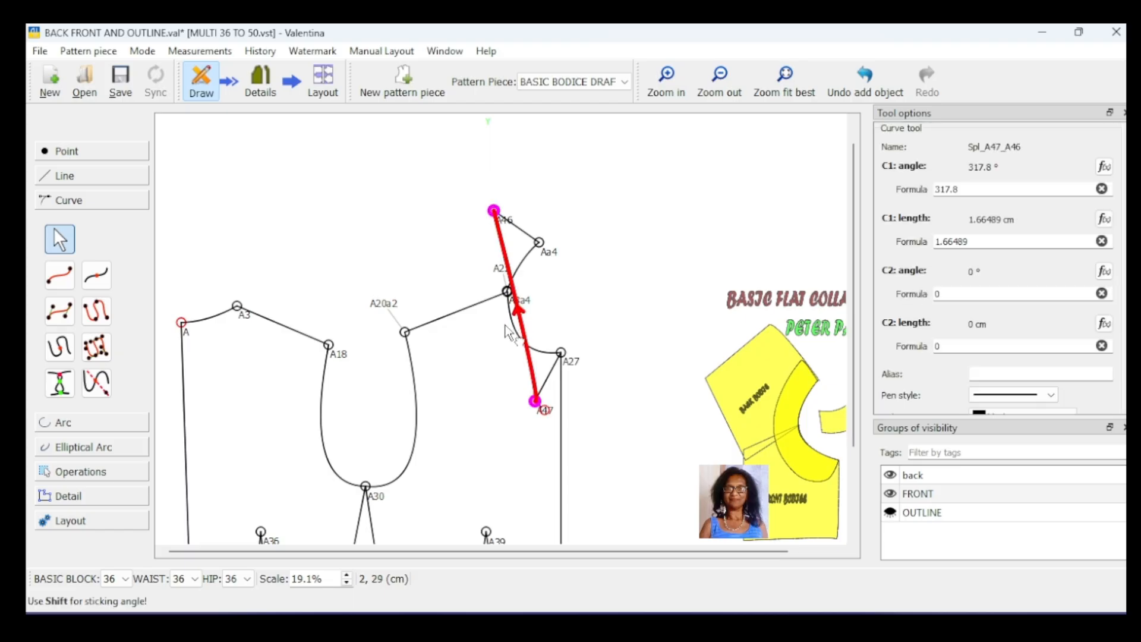
{"action": "left_click", "coordinate": [519, 315]}
{"action": "left_click_drag", "start_coordinate": [526, 399], "coordinate": [477, 395]}
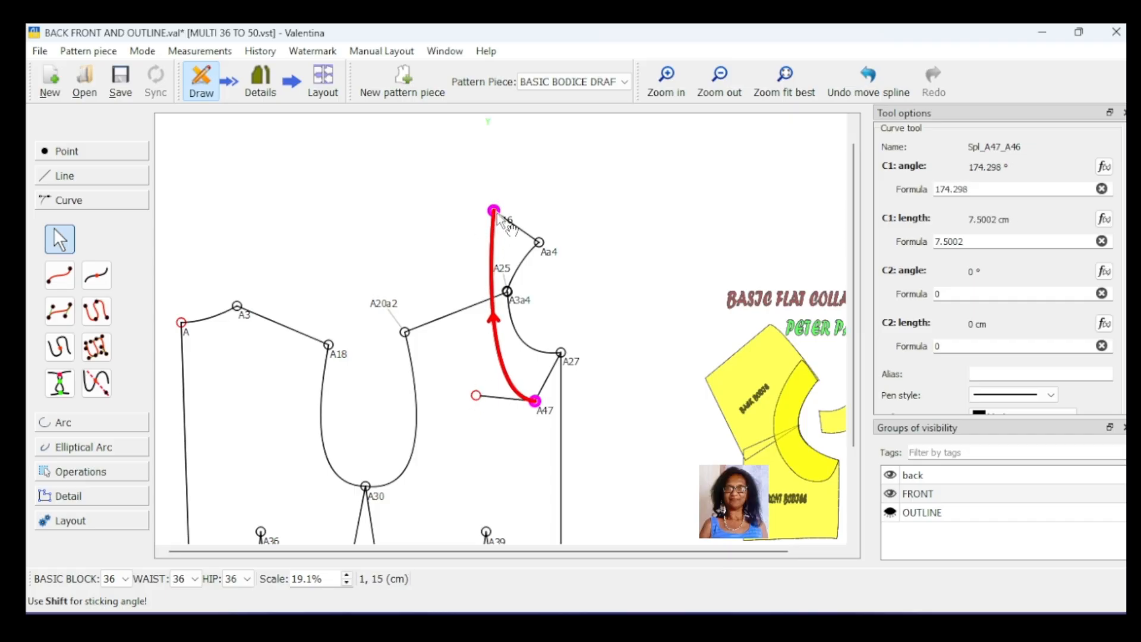
{"action": "left_click_drag", "start_coordinate": [498, 217], "coordinate": [462, 282]}
{"action": "mouse_move", "coordinate": [479, 397]}
{"action": "left_mouse_down"}
{"action": "mouse_move", "coordinate": [526, 408]}
{"action": "mouse_move", "coordinate": [495, 406]}
{"action": "left_mouse_up"}
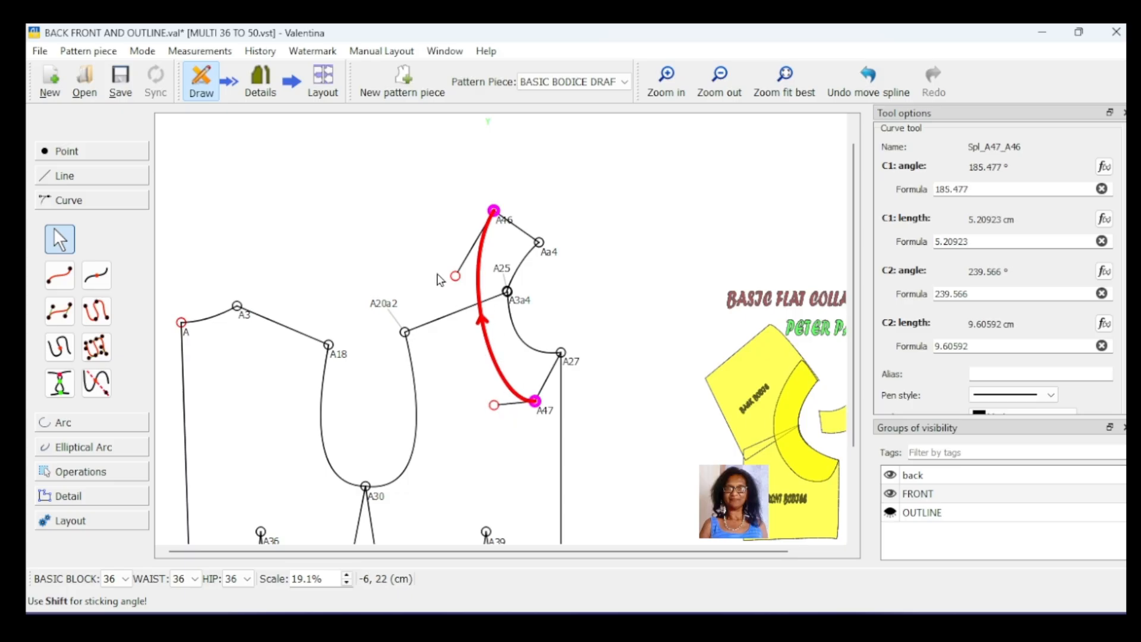
{"action": "mouse_move", "coordinate": [457, 278]}
{"action": "left_mouse_down"}
{"action": "mouse_move", "coordinate": [463, 240]}
{"action": "mouse_move", "coordinate": [430, 296]}
{"action": "mouse_move", "coordinate": [437, 287]}
{"action": "left_mouse_up"}
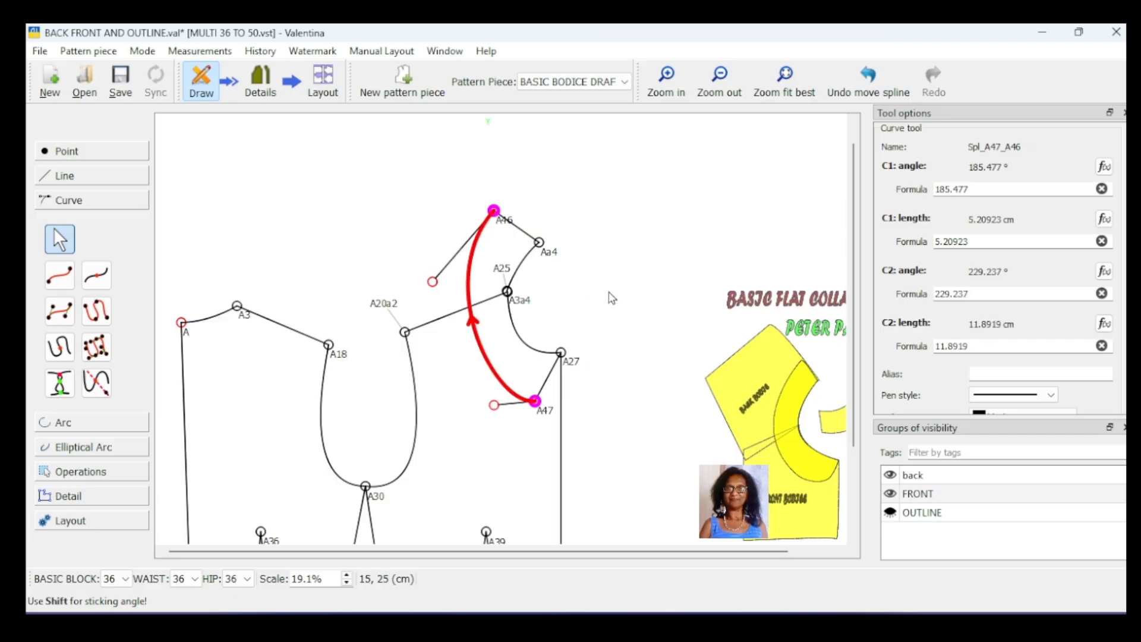
{"action": "left_click", "coordinate": [611, 297]}
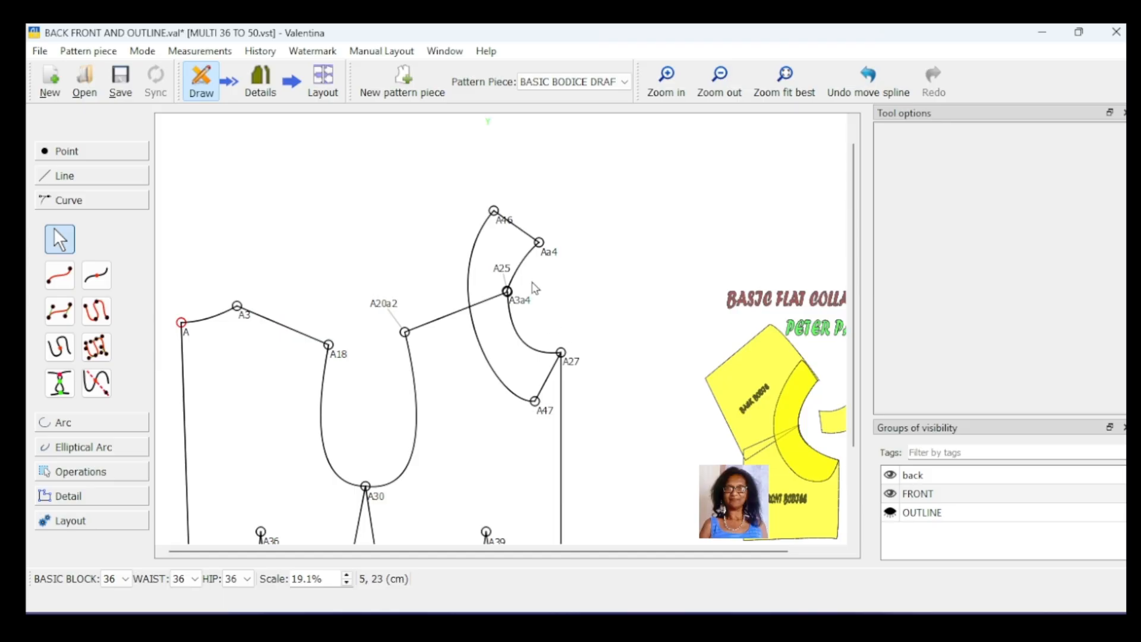
Step: Create a collar workpiece from the moved back neckline curve, the front neckline curve, point A47 and the outer curve
{"action": "left_click", "coordinate": [509, 318]}
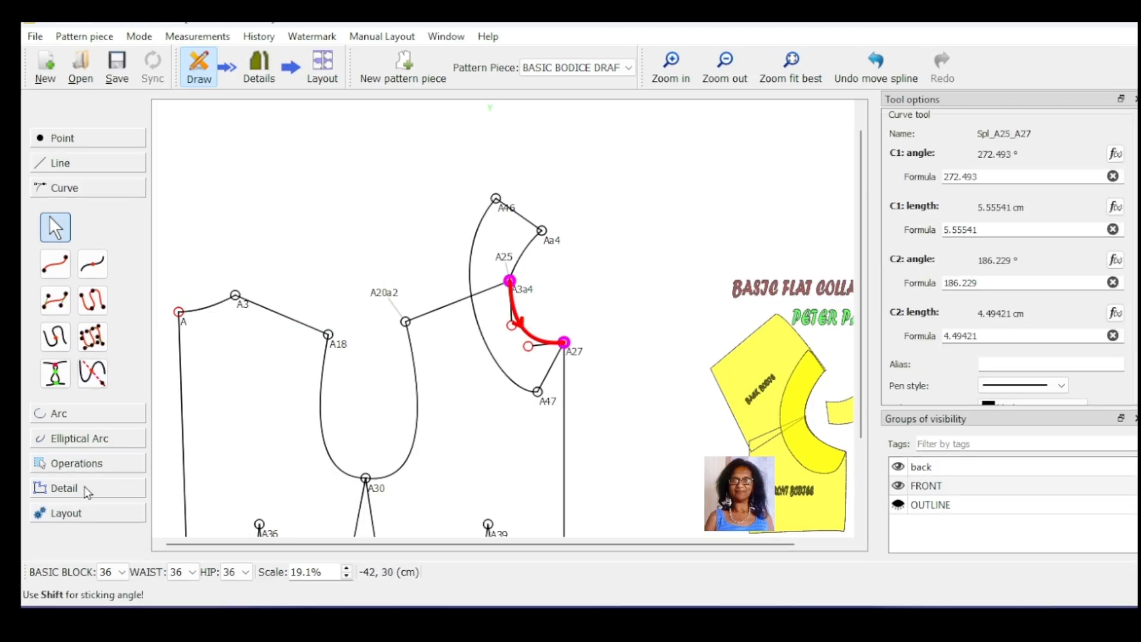
{"action": "left_click", "coordinate": [88, 491]}
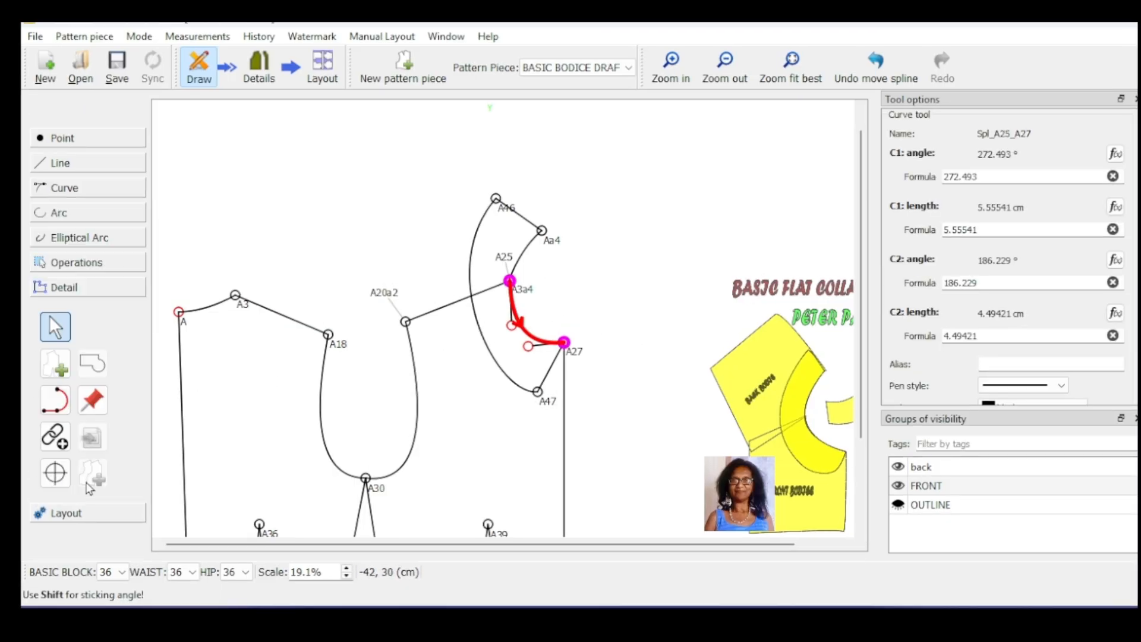
{"action": "left_click", "coordinate": [55, 363]}
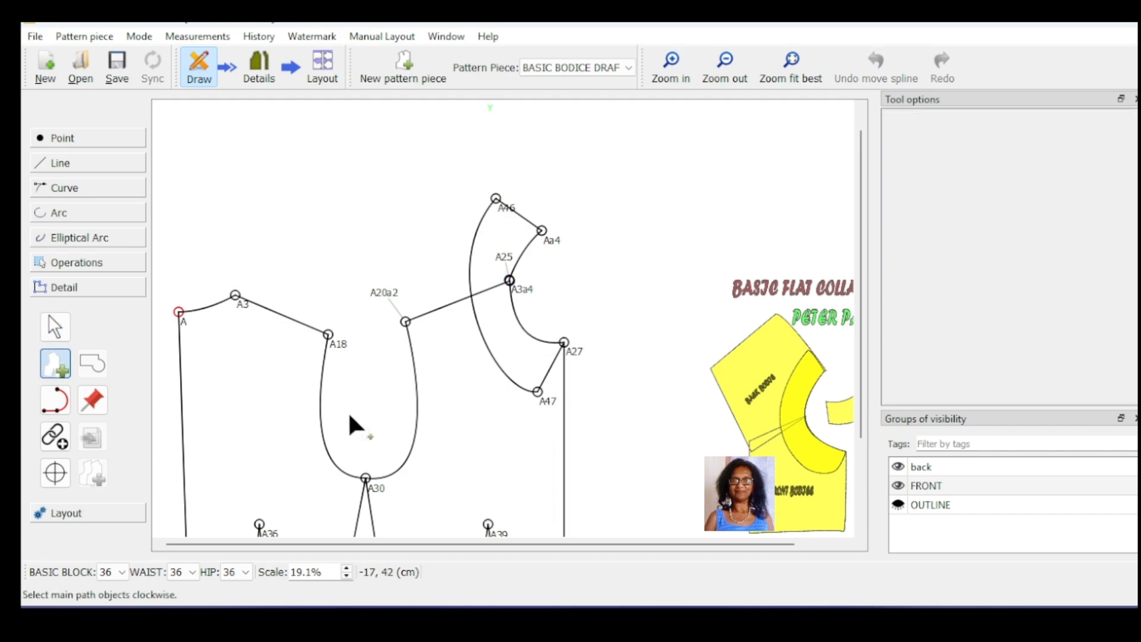
{"action": "left_click", "coordinate": [525, 250]}
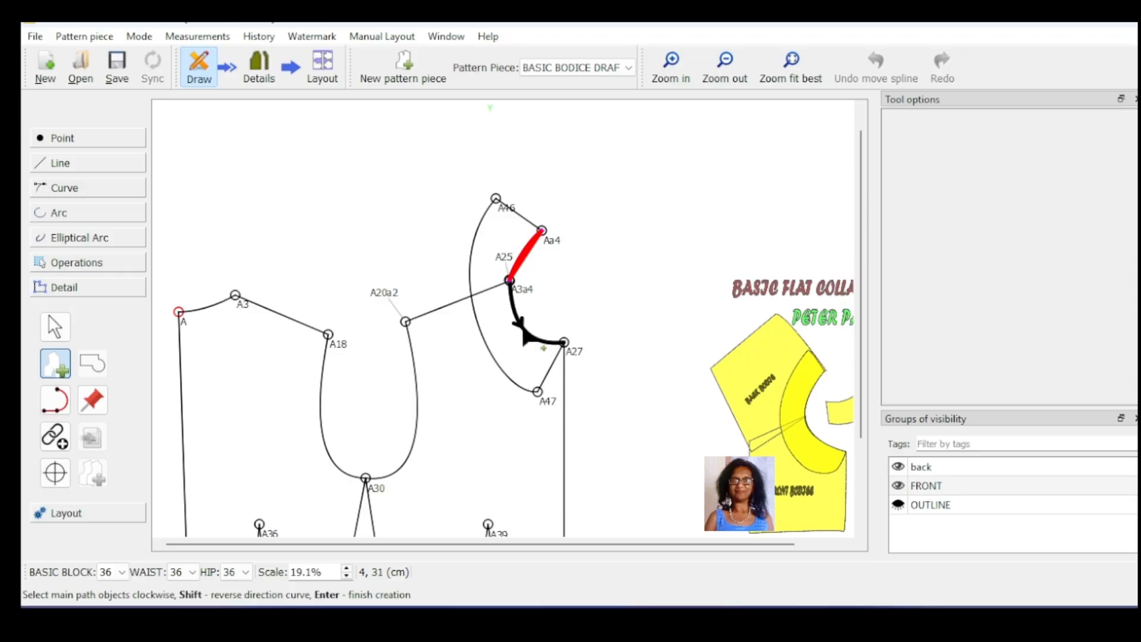
{"action": "left_click", "coordinate": [526, 330]}
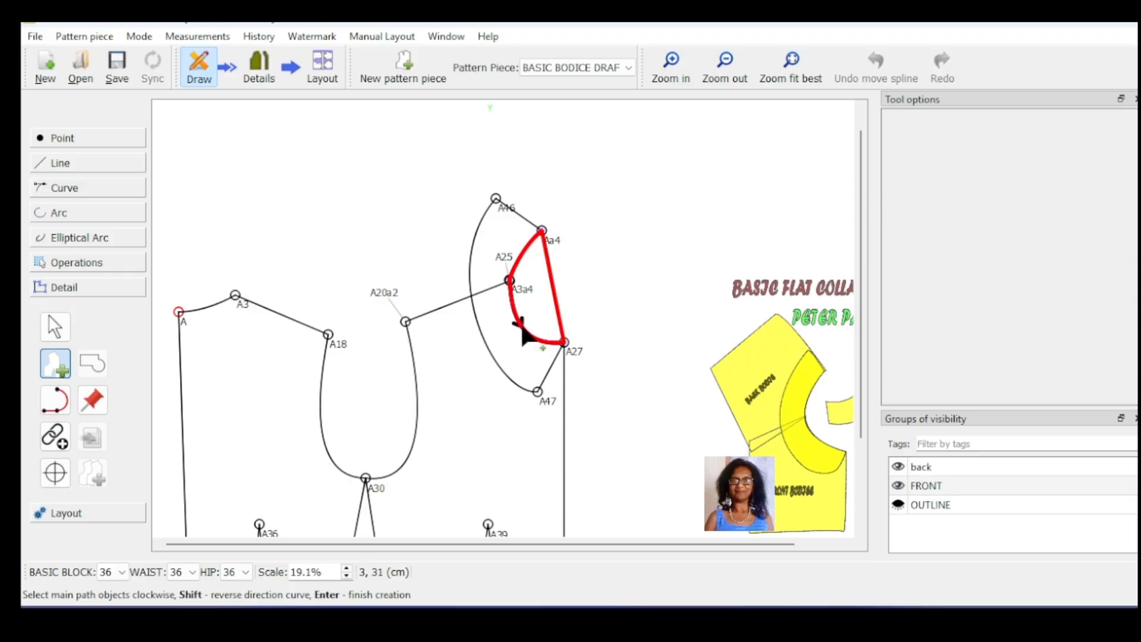
{"action": "left_click", "coordinate": [548, 395]}
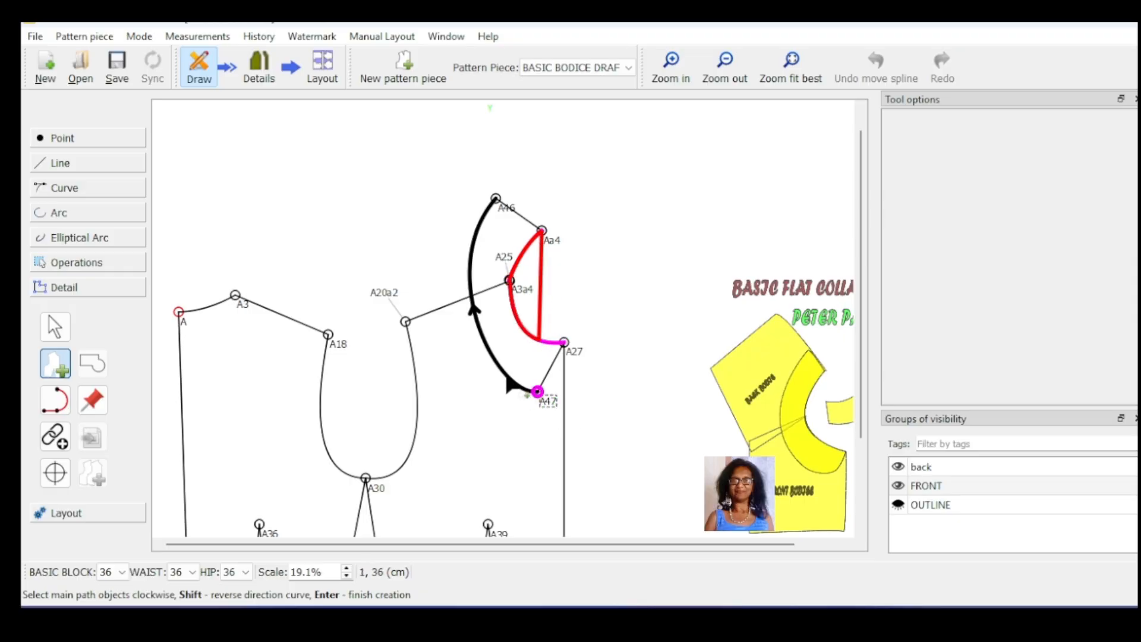
{"action": "left_click", "coordinate": [507, 376]}
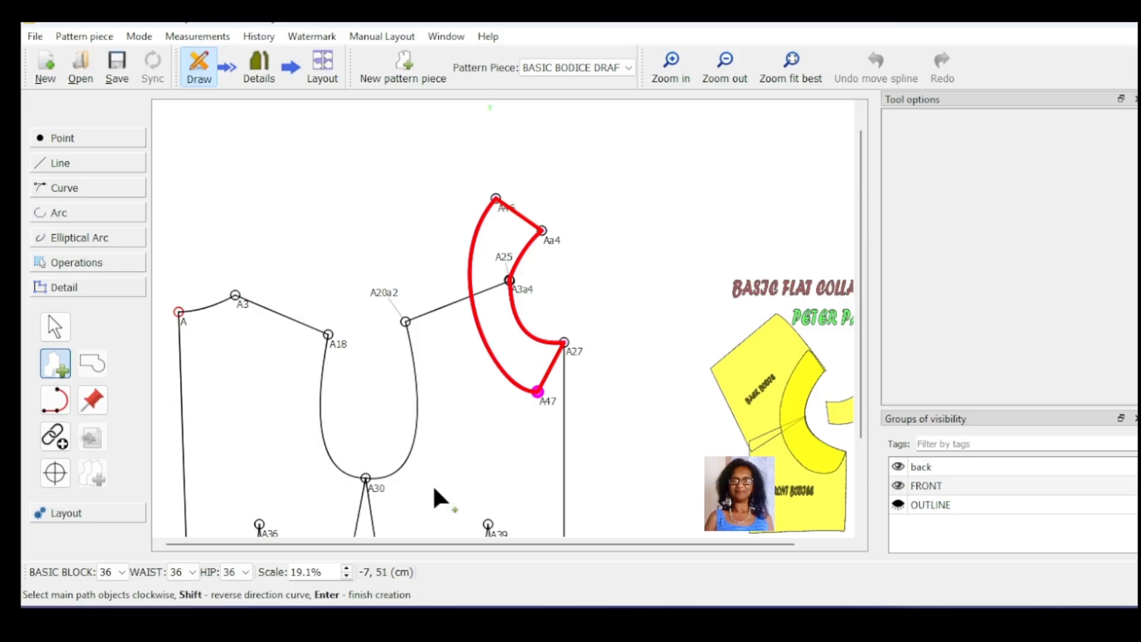
{"action": "key", "text": "Return"}
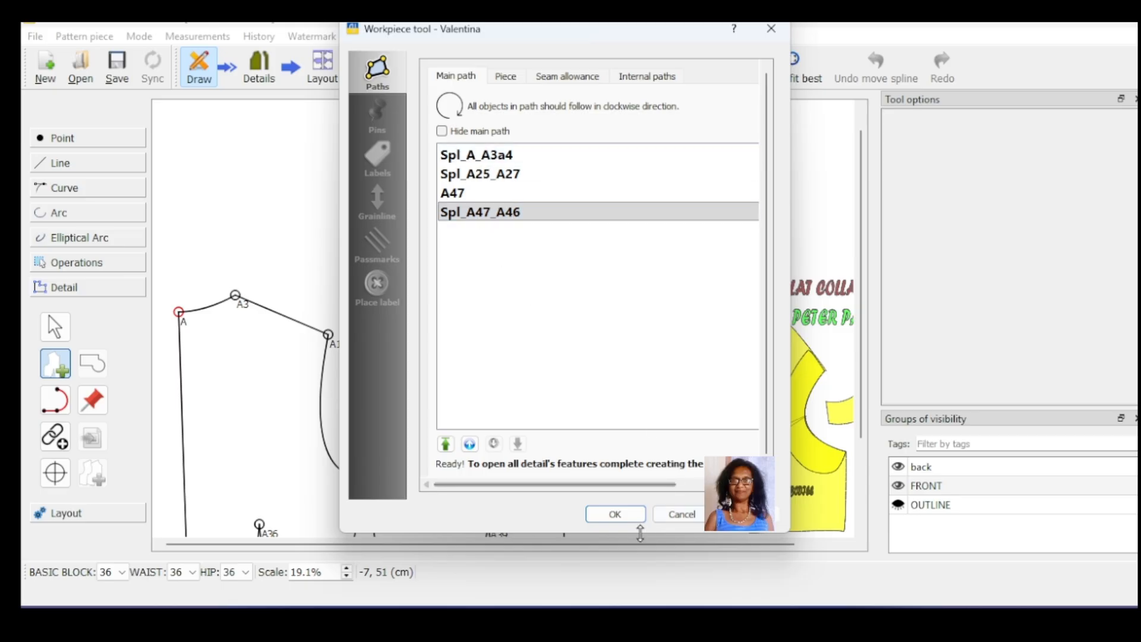
{"action": "left_click", "coordinate": [615, 515]}
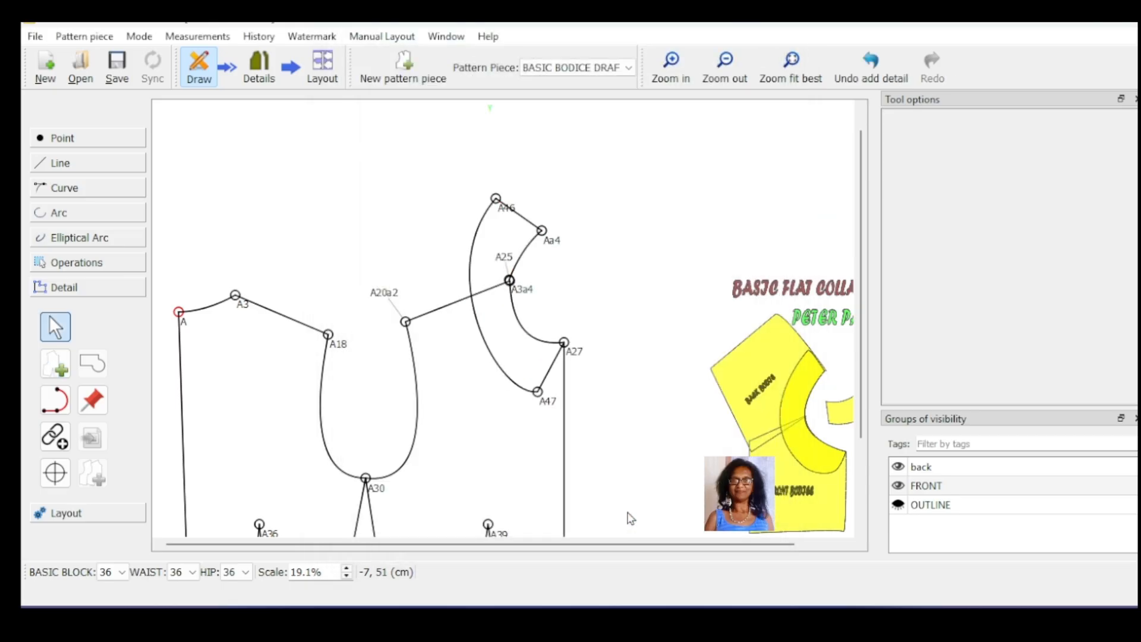
Step: Check the collar piece in Details mode and reshape its outer curve in Draw mode with the A47 handle about 8.3 cm at 181 degrees
{"action": "left_click", "coordinate": [260, 68]}
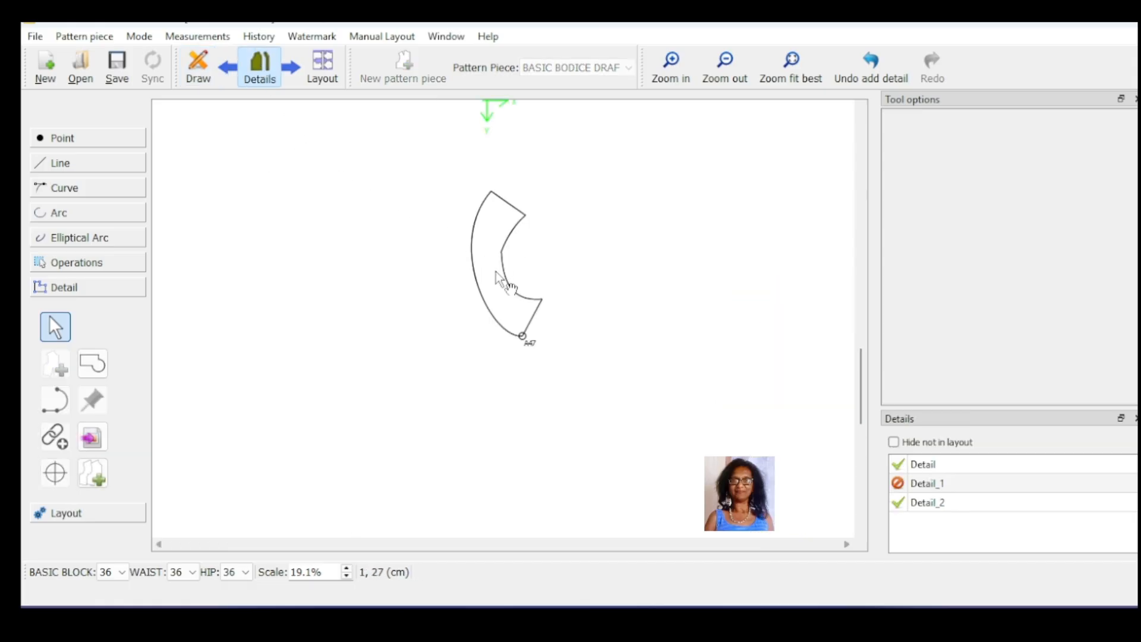
{"action": "left_click", "coordinate": [518, 335]}
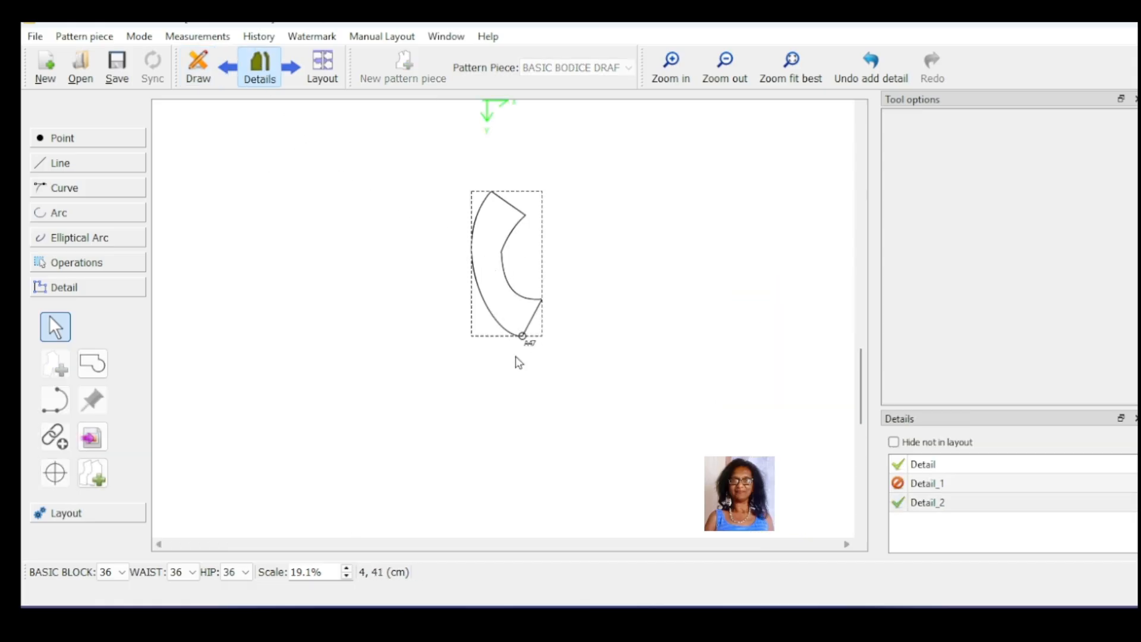
{"action": "left_click", "coordinate": [452, 331]}
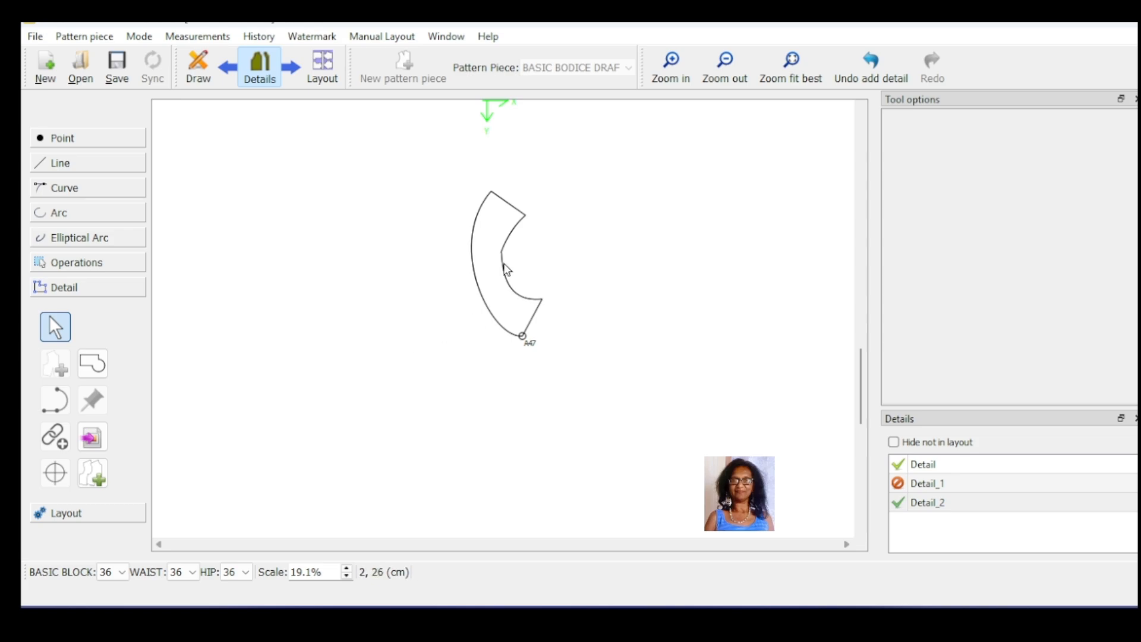
{"action": "left_click", "coordinate": [197, 65]}
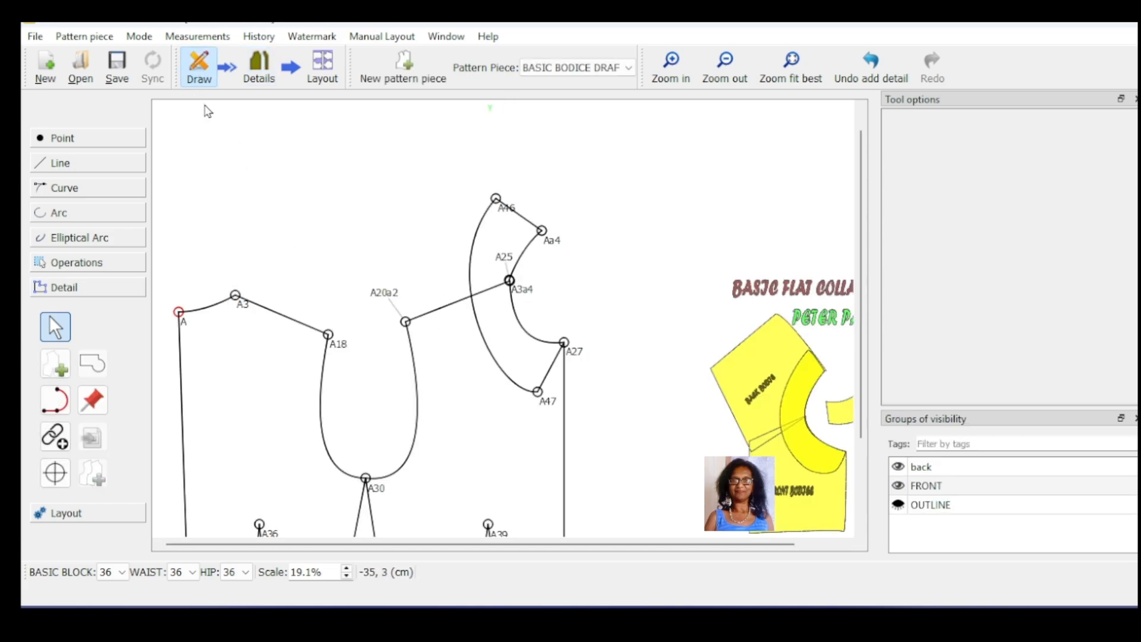
{"action": "left_click", "coordinate": [484, 341]}
{"action": "left_click_drag", "start_coordinate": [498, 392], "coordinate": [474, 395]}
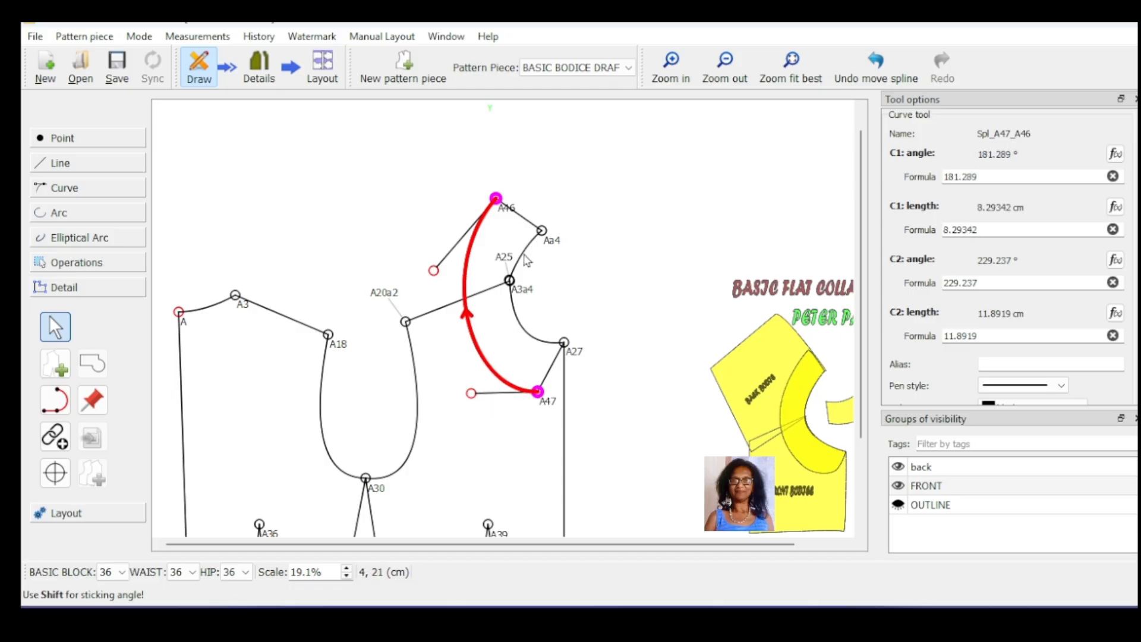
{"action": "left_click", "coordinate": [520, 287]}
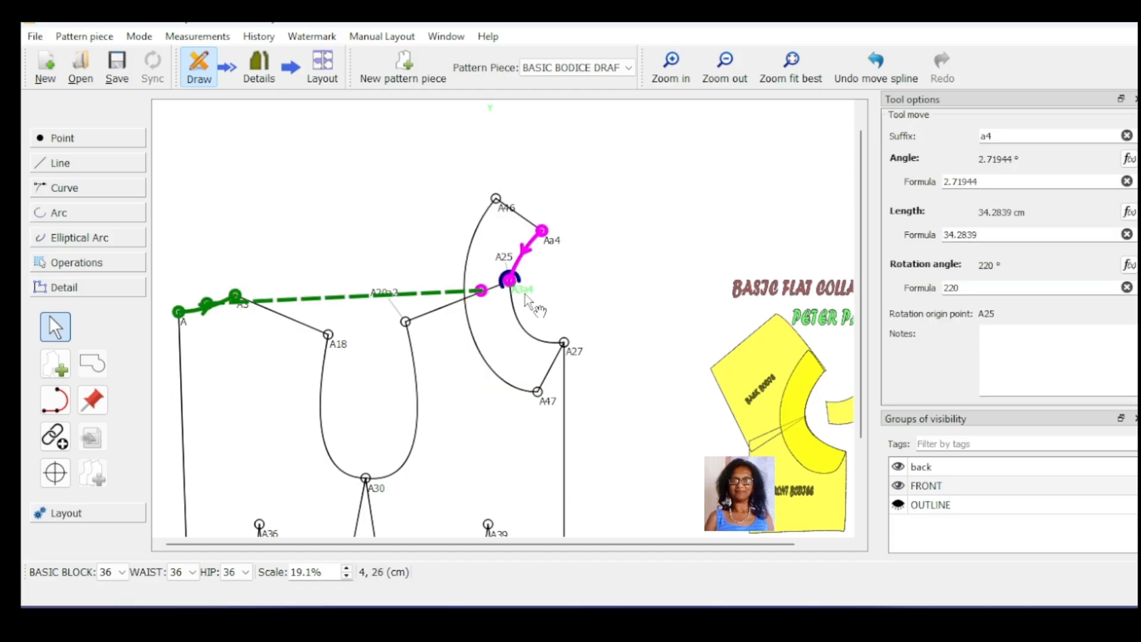
{"action": "scroll", "coordinate": [518, 261], "scroll_direction": "down", "scroll_amount": 2, "text": "ctrl"}
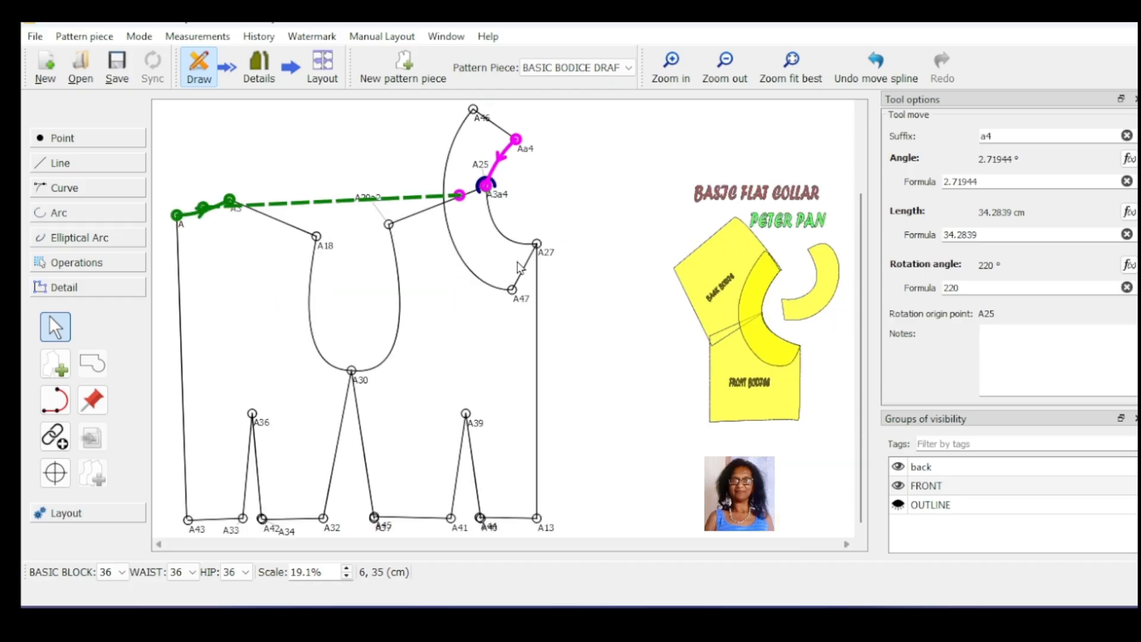
Step: Open the options of the collar piece in Details mode
{"action": "left_click", "coordinate": [260, 69]}
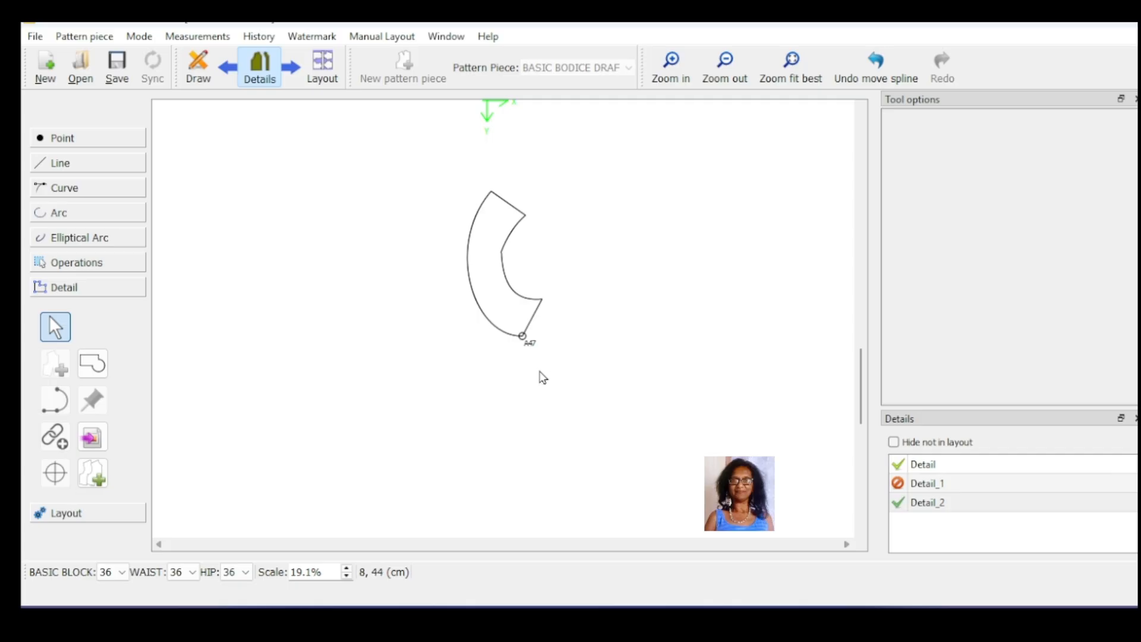
{"action": "left_click", "coordinate": [488, 317]}
{"action": "right_click", "coordinate": [488, 316]}
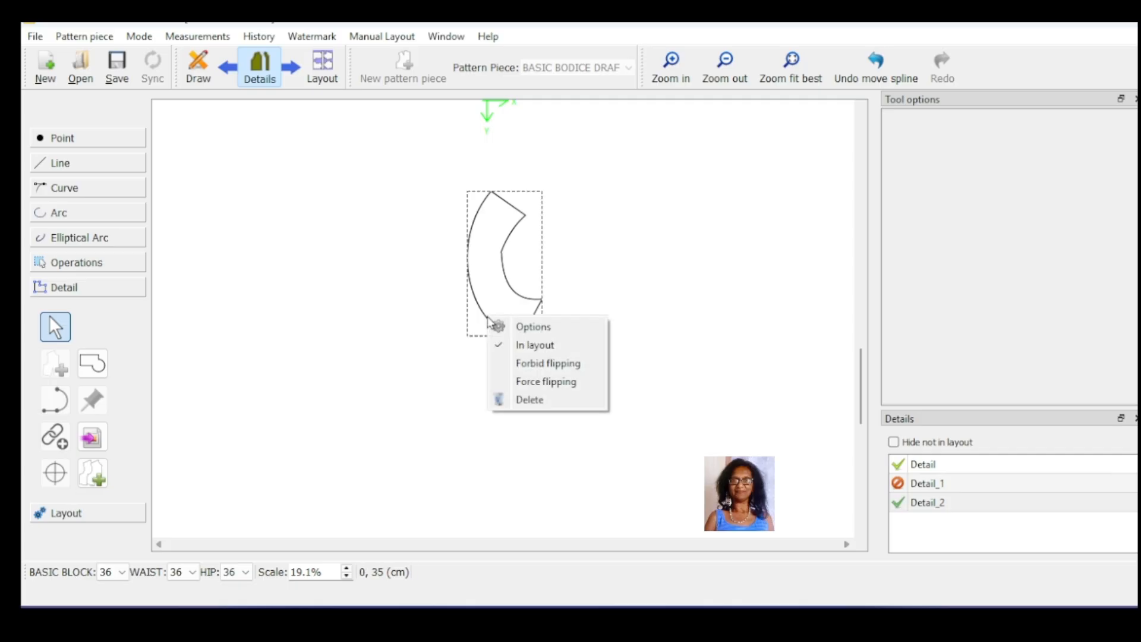
{"action": "left_click", "coordinate": [535, 330]}
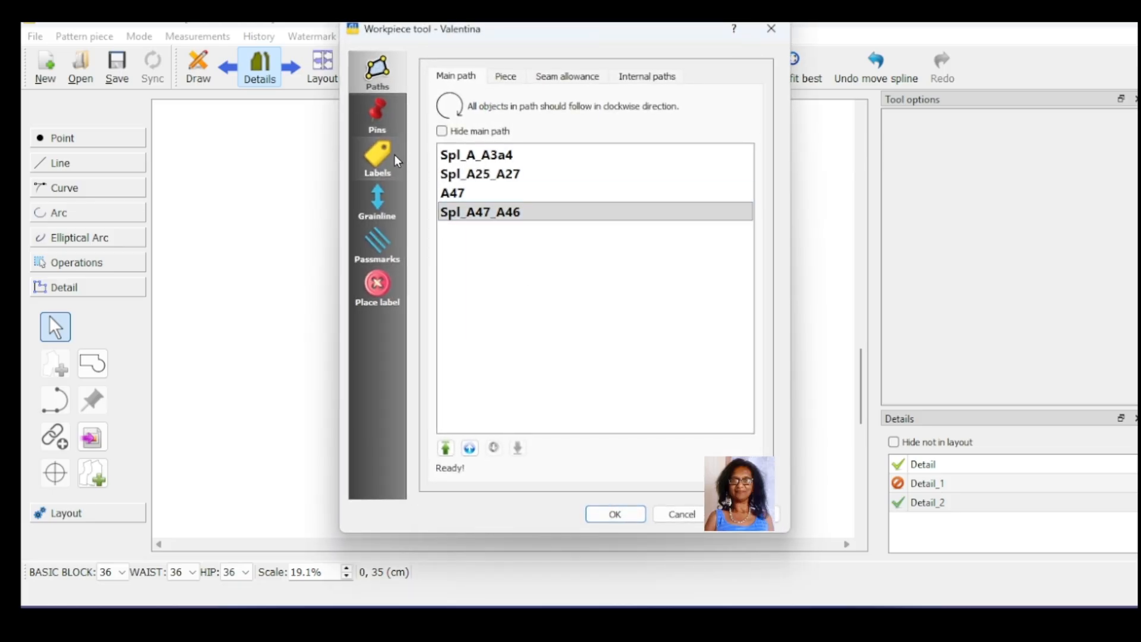
Step: Add a line reading FOLD to the collar's piece label template and confirm it
{"action": "left_click", "coordinate": [394, 154]}
{"action": "left_click", "coordinate": [533, 102]}
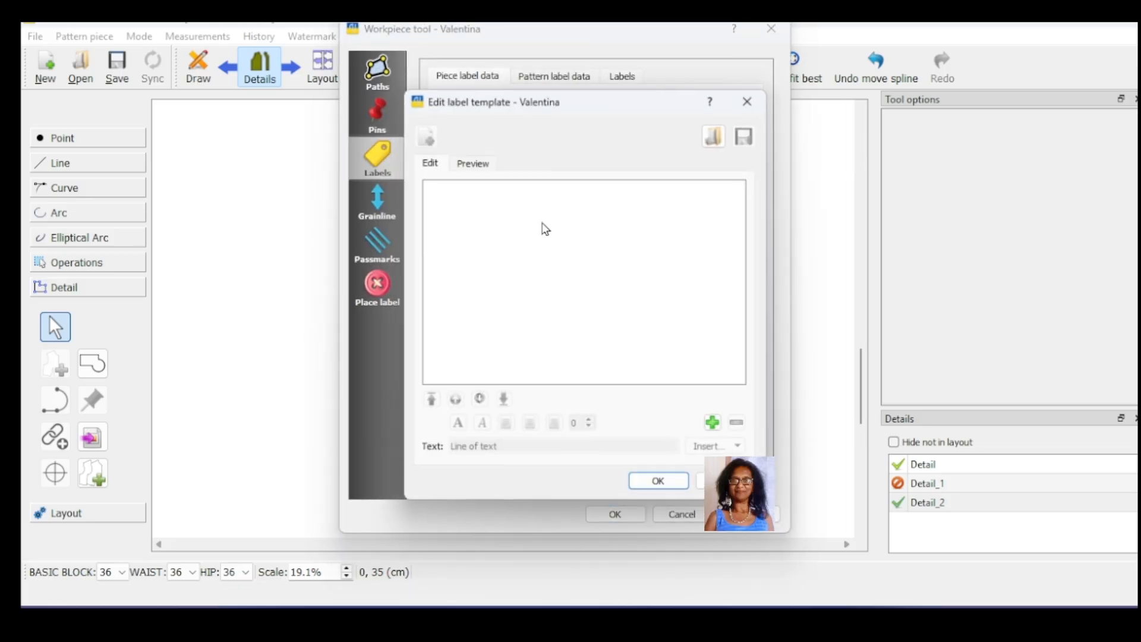
{"action": "left_click", "coordinate": [713, 422]}
{"action": "left_click_drag", "start_coordinate": [453, 446], "coordinate": [516, 462]}
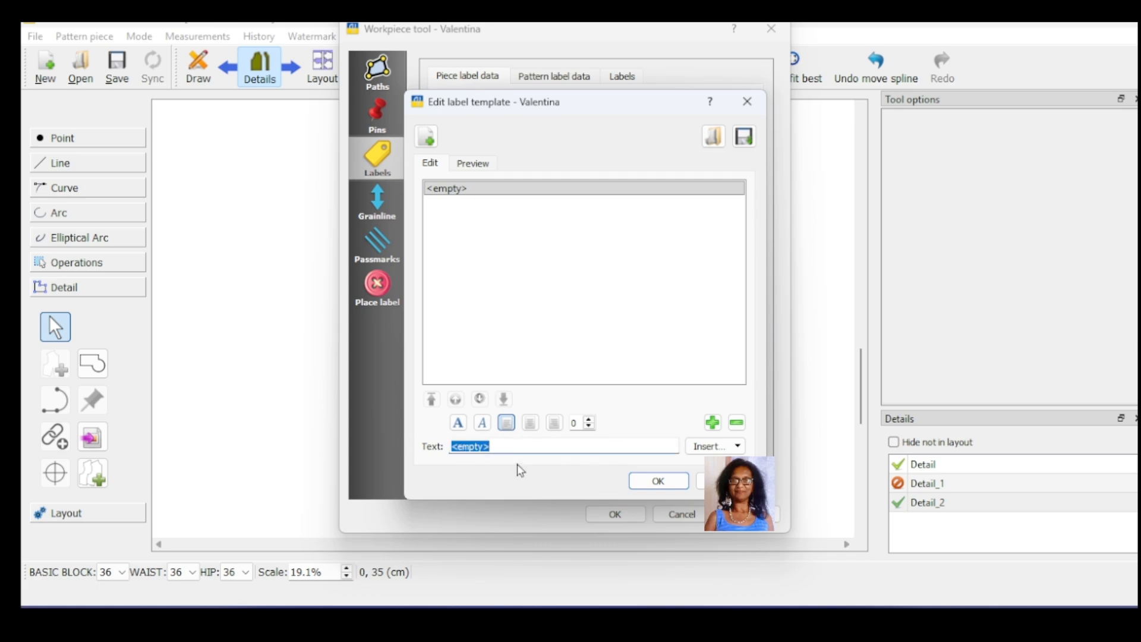
{"action": "type", "text": "FRO"}
{"action": "key", "text": "BackSpace"}
{"action": "key", "text": "BackSpace"}
{"action": "key", "text": "BackSpace"}
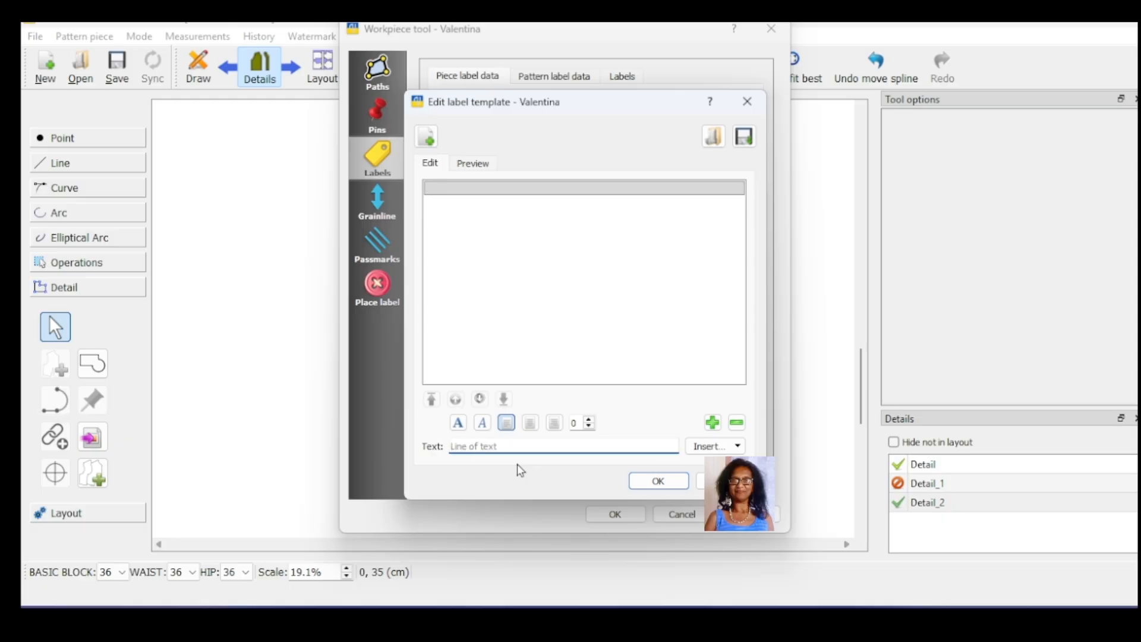
{"action": "type", "text": "FOLD"}
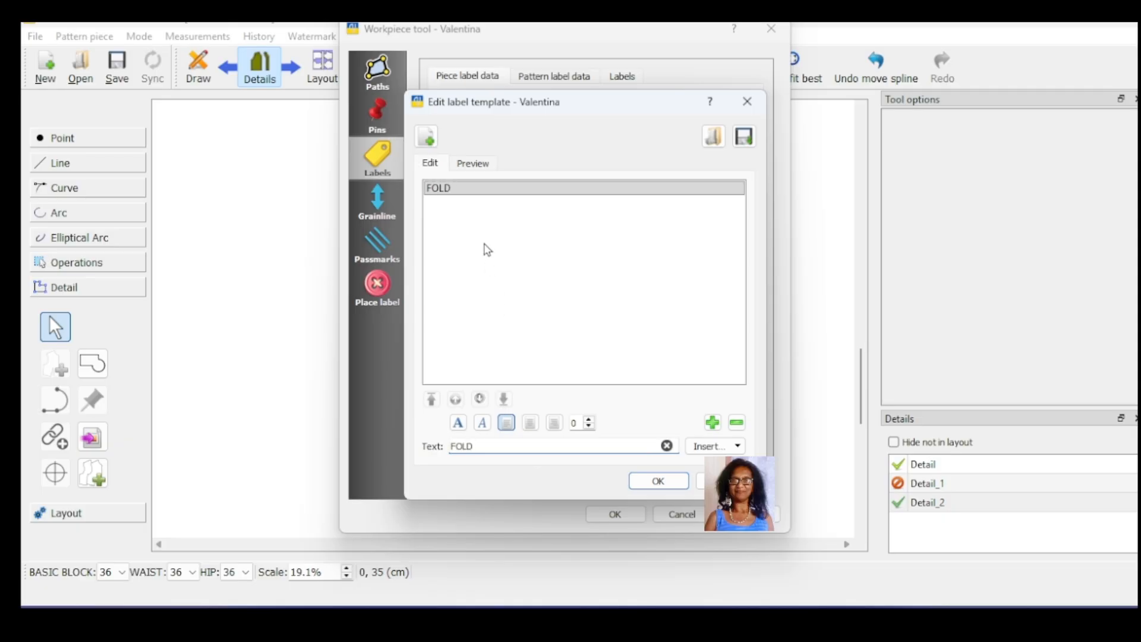
{"action": "left_click", "coordinate": [664, 487]}
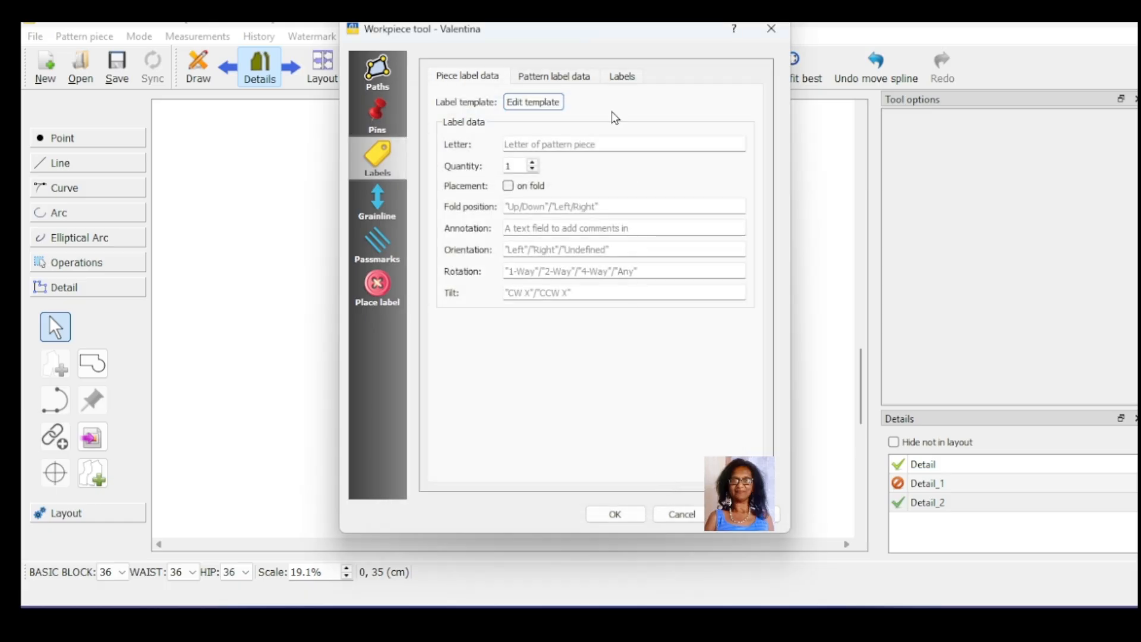
Step: Make the collar's piece label visible with a height of 5 cm and apply the piece options
{"action": "left_click", "coordinate": [620, 77]}
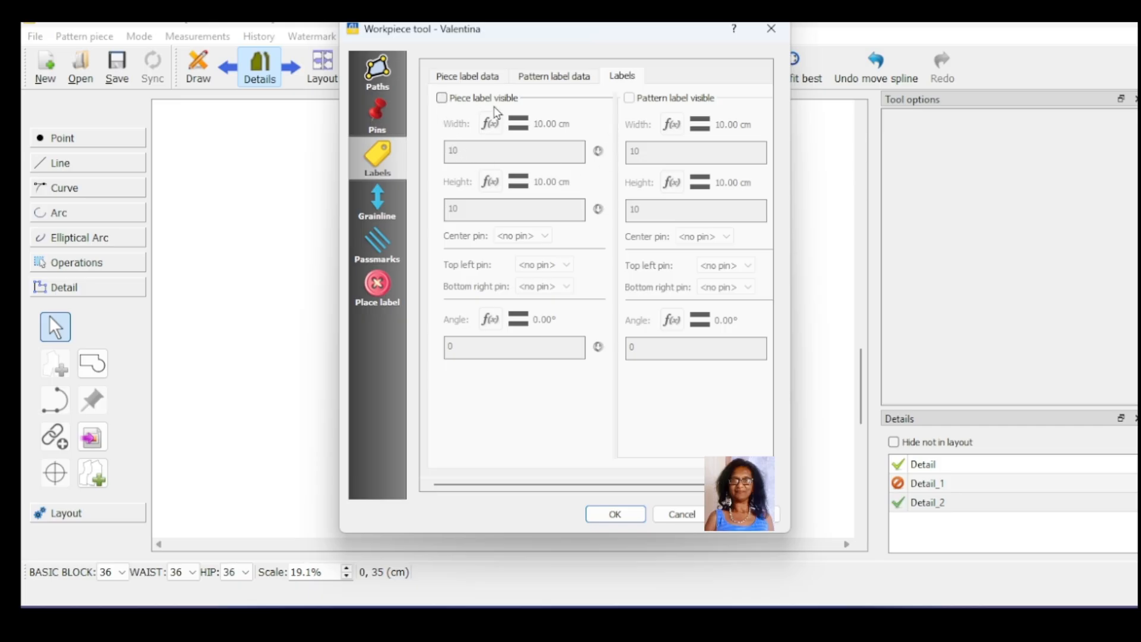
{"action": "left_click", "coordinate": [441, 98]}
{"action": "left_click_drag", "start_coordinate": [467, 213], "coordinate": [441, 209]}
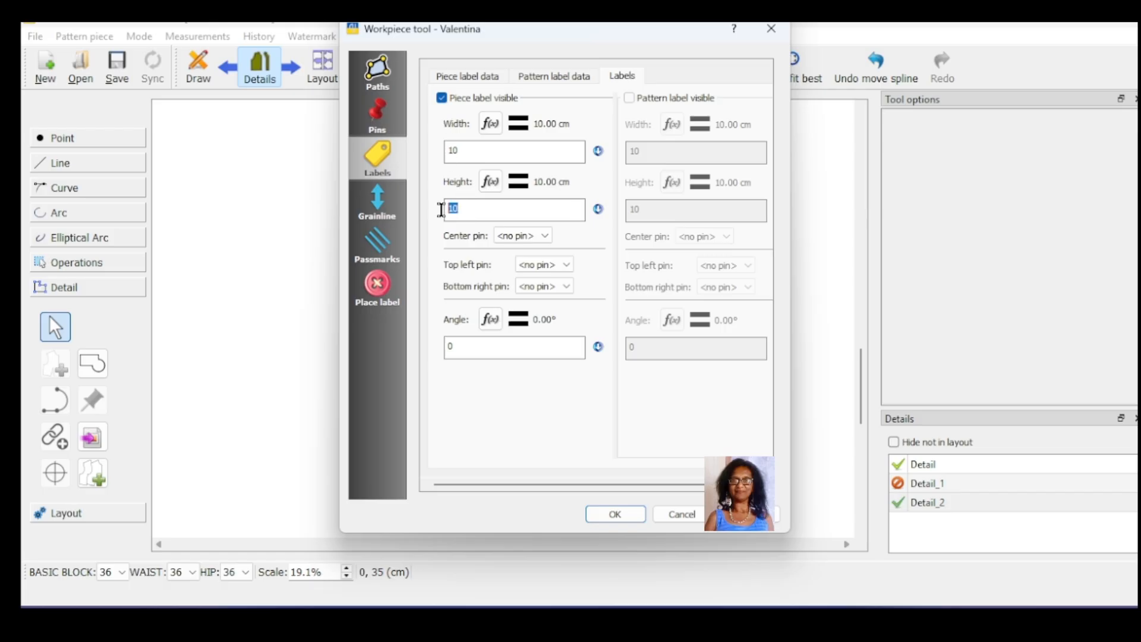
{"action": "type", "text": "5"}
{"action": "left_click", "coordinate": [615, 515]}
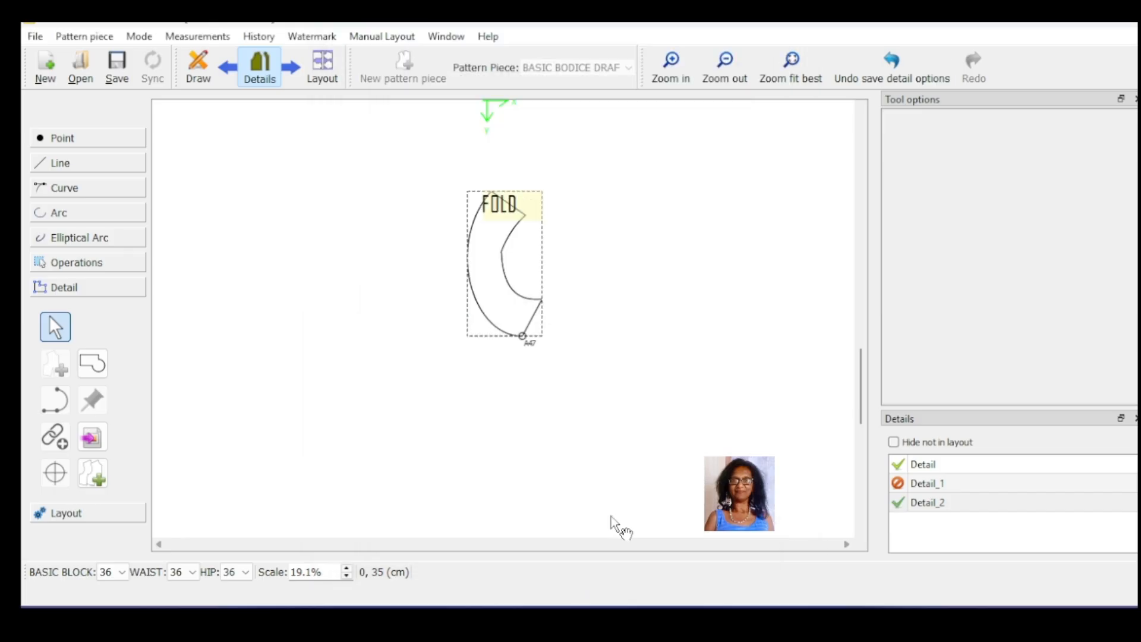
Step: Shrink the FOLD label and place it inside the collar's back end, rotated parallel to the straight back edge
{"action": "left_click_drag", "start_coordinate": [497, 208], "coordinate": [523, 247]}
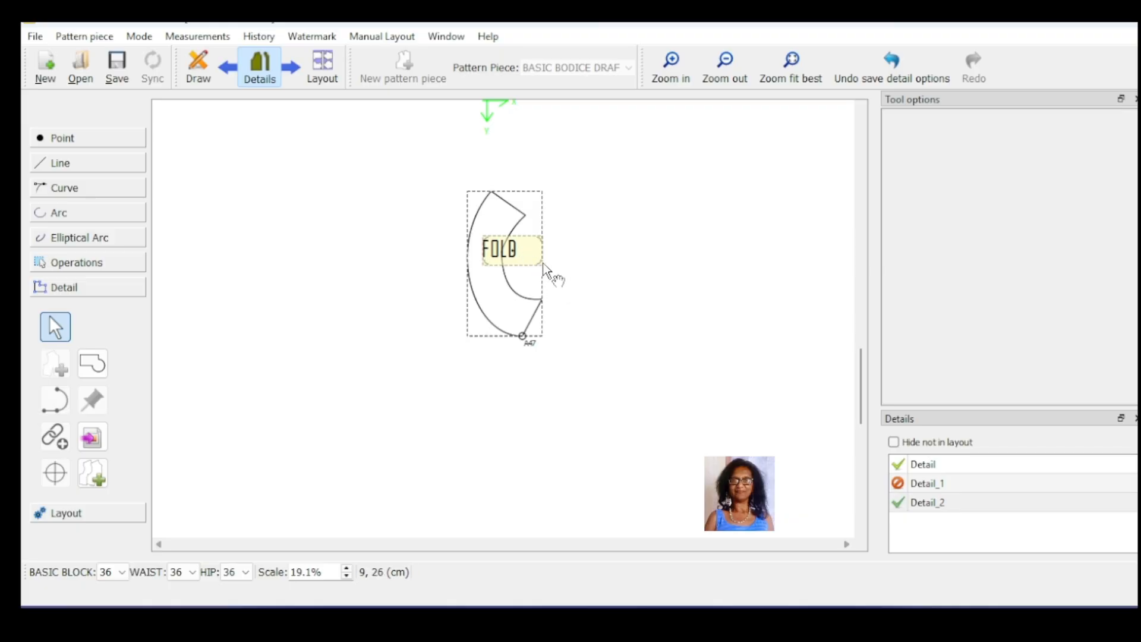
{"action": "left_click_drag", "start_coordinate": [538, 265], "coordinate": [477, 252]}
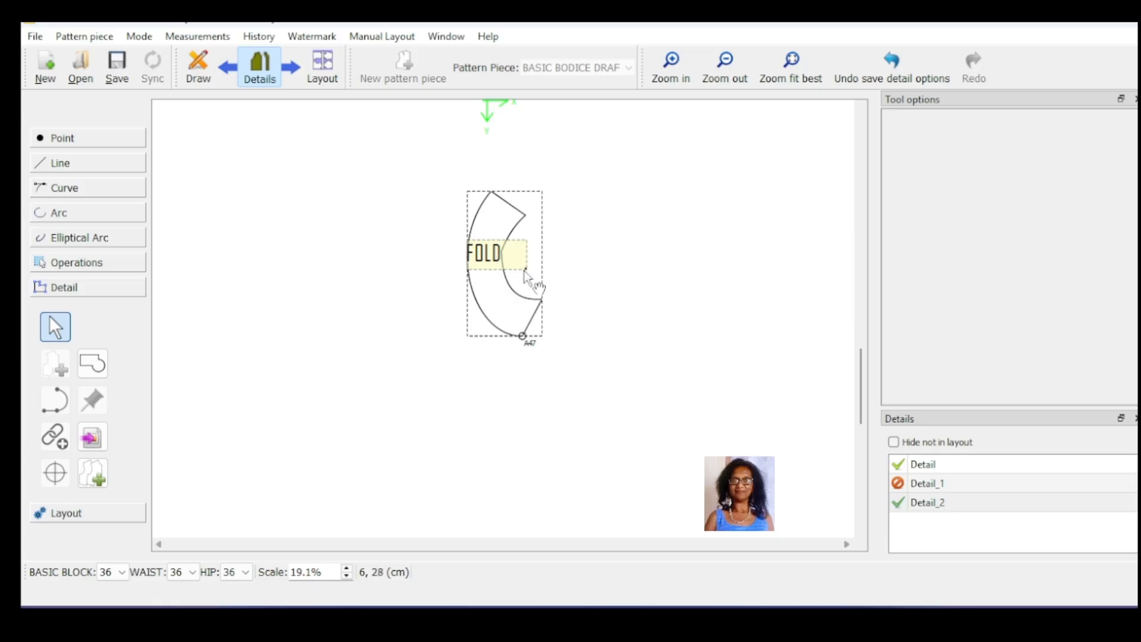
{"action": "mouse_move", "coordinate": [527, 272]}
{"action": "left_mouse_down"}
{"action": "mouse_move", "coordinate": [559, 279]}
{"action": "mouse_move", "coordinate": [526, 278]}
{"action": "left_mouse_up"}
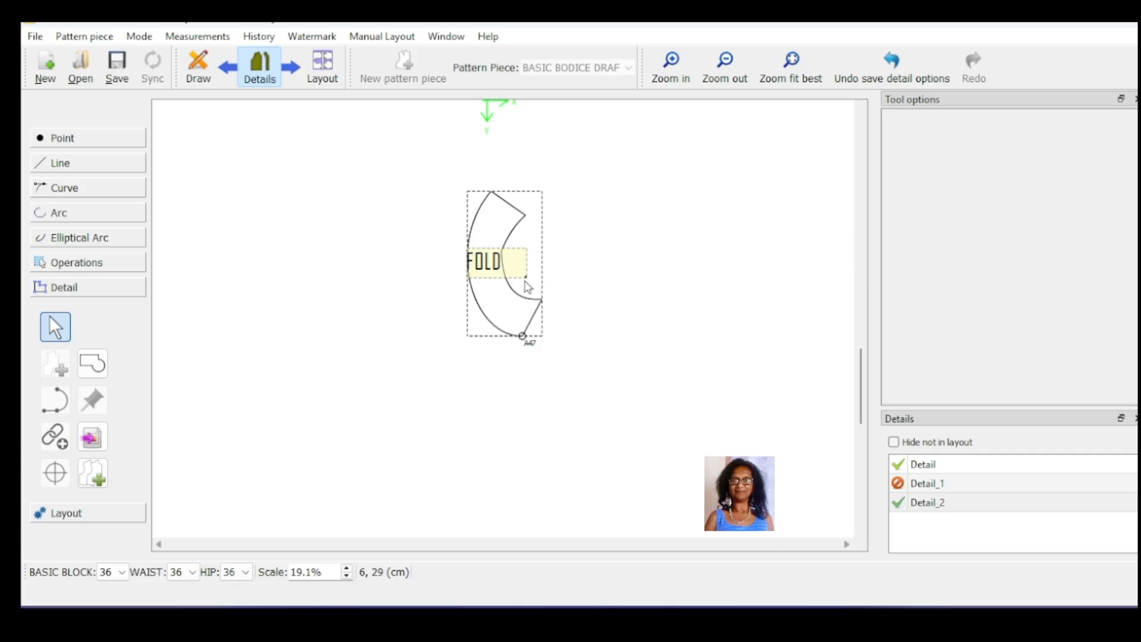
{"action": "left_click_drag", "start_coordinate": [526, 279], "coordinate": [501, 266]}
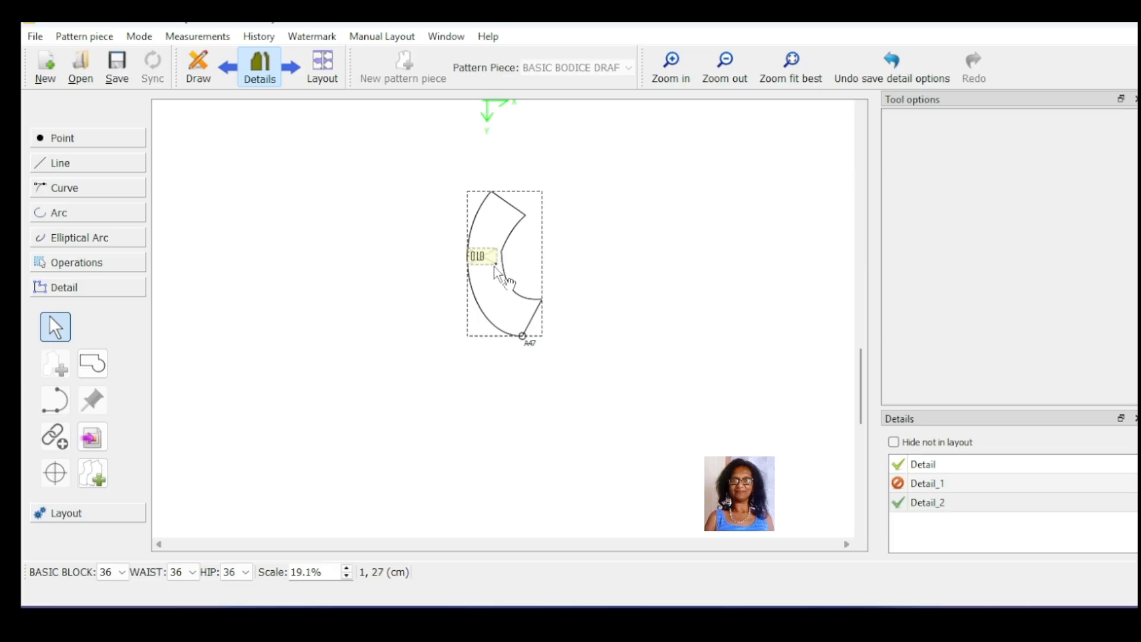
{"action": "left_click_drag", "start_coordinate": [482, 261], "coordinate": [500, 216]}
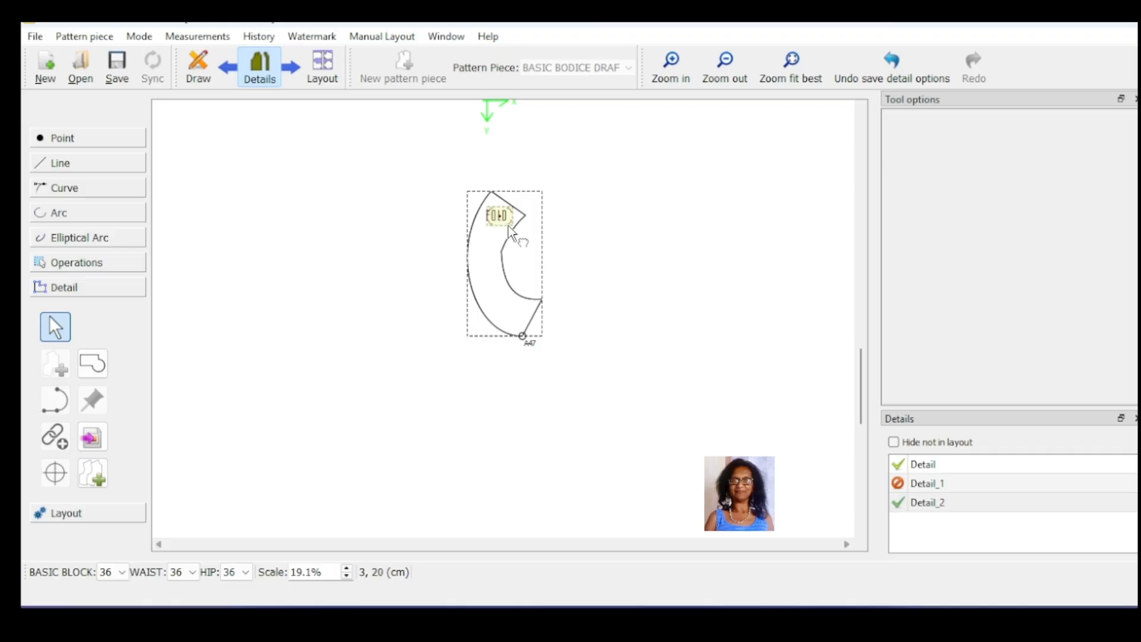
{"action": "mouse_move", "coordinate": [511, 224]}
{"action": "left_mouse_down"}
{"action": "mouse_move", "coordinate": [501, 214]}
{"action": "mouse_move", "coordinate": [501, 239]}
{"action": "left_mouse_up"}
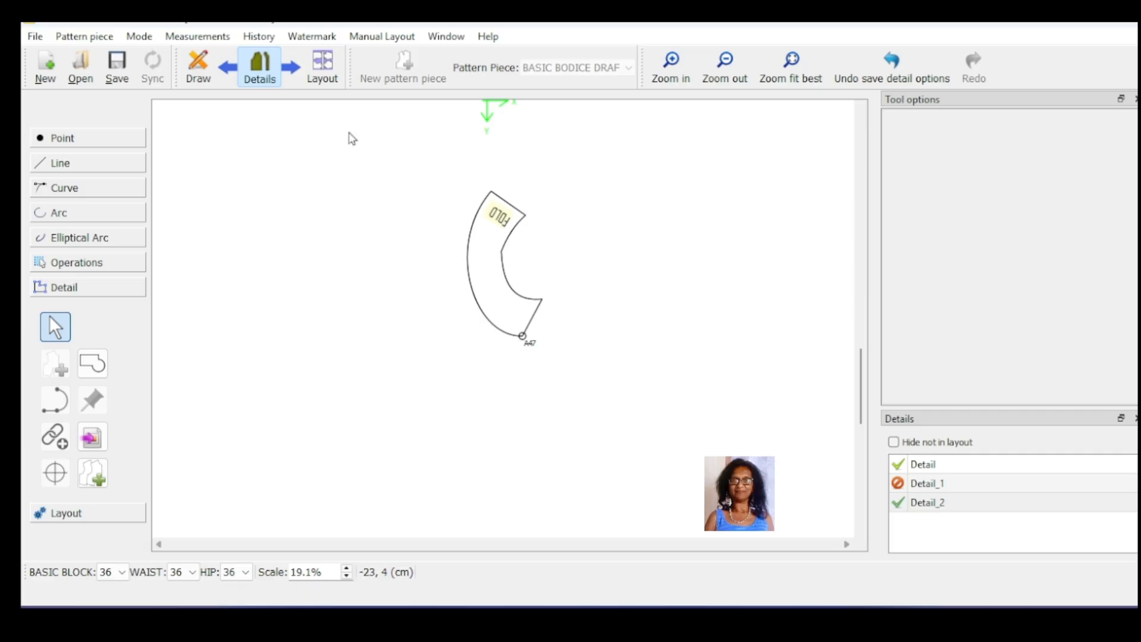
Step: Reshape the A25–A27 front neckline curve in Draw mode with its A25 handle about 4.14 cm at 250 degrees, and check the collar in Details mode
{"action": "left_click", "coordinate": [202, 61]}
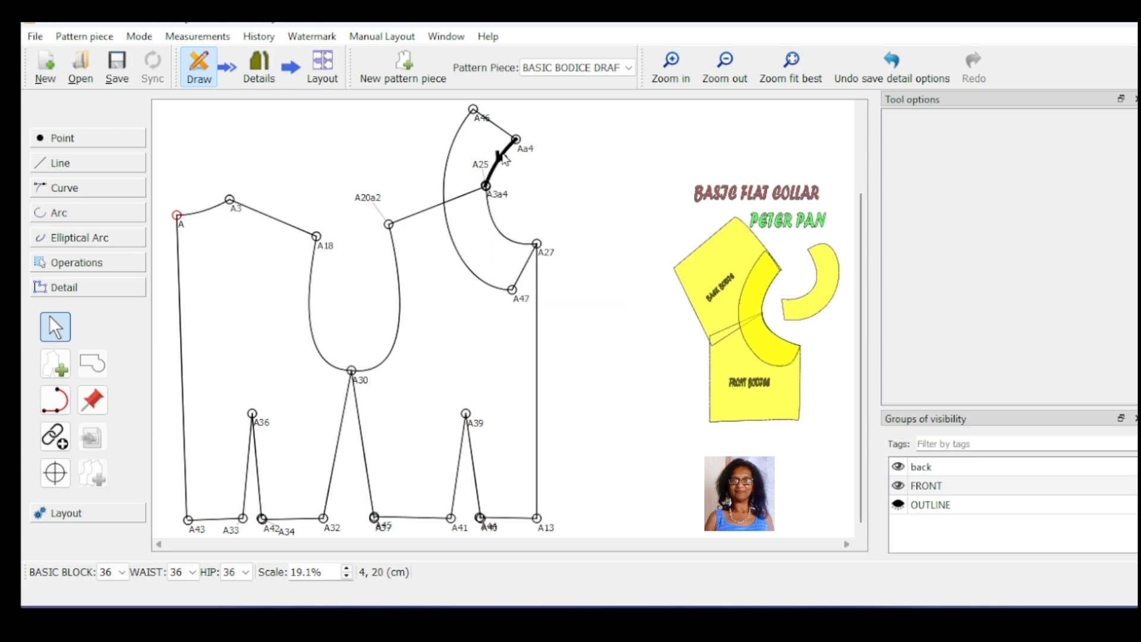
{"action": "left_click", "coordinate": [494, 170]}
{"action": "left_click", "coordinate": [490, 176]}
{"action": "left_click", "coordinate": [512, 153]}
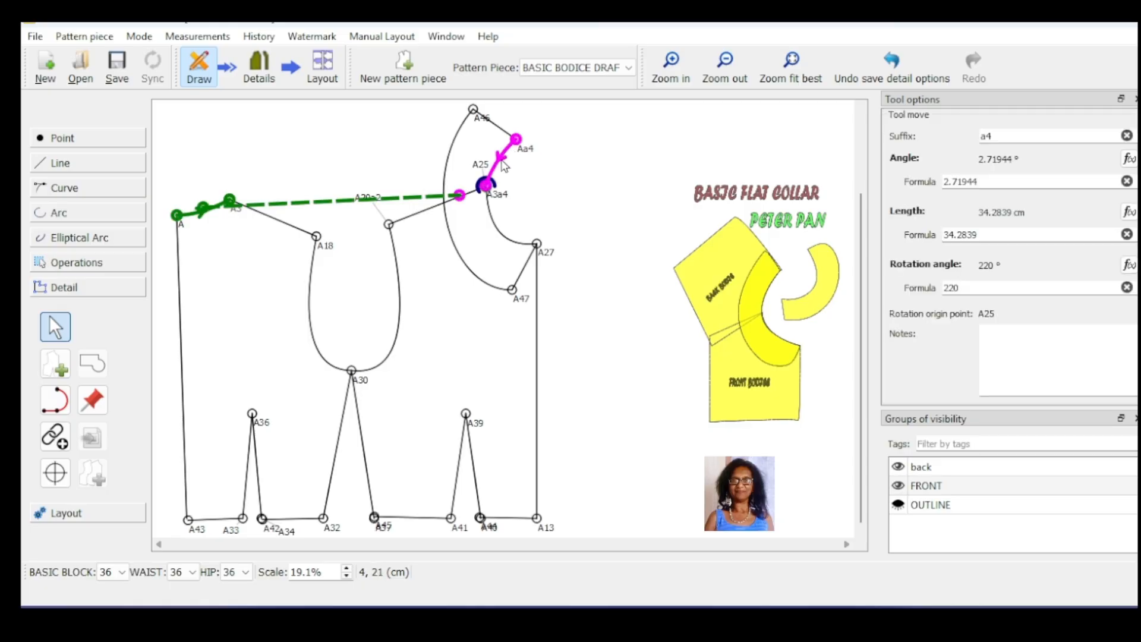
{"action": "left_click", "coordinate": [502, 166]}
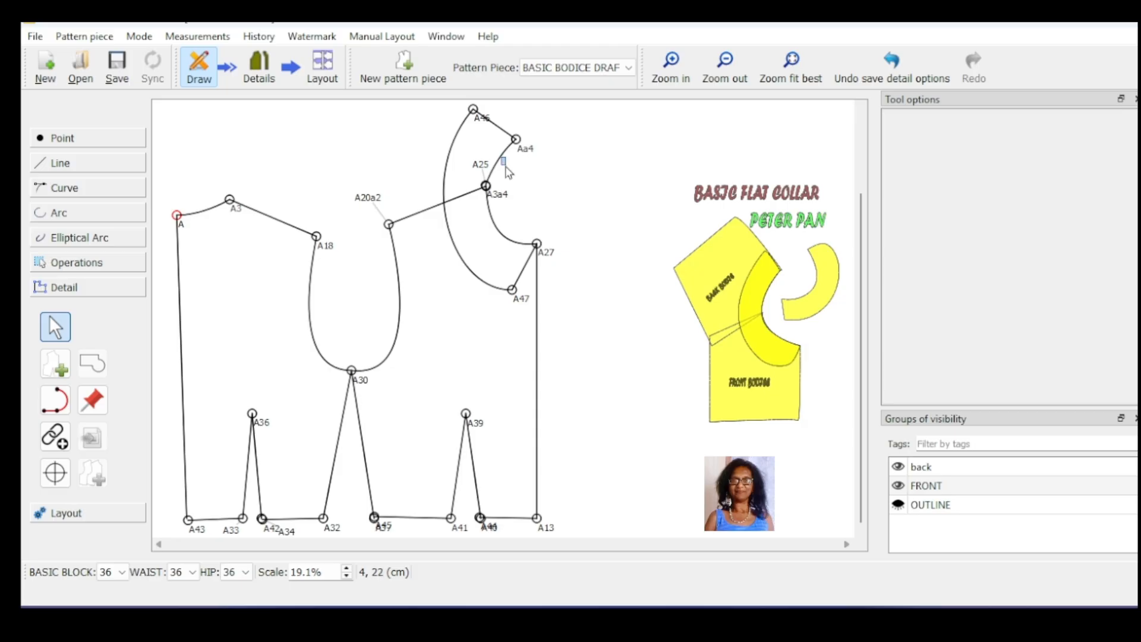
{"action": "left_click", "coordinate": [491, 215]}
{"action": "left_click_drag", "start_coordinate": [489, 228], "coordinate": [459, 219]}
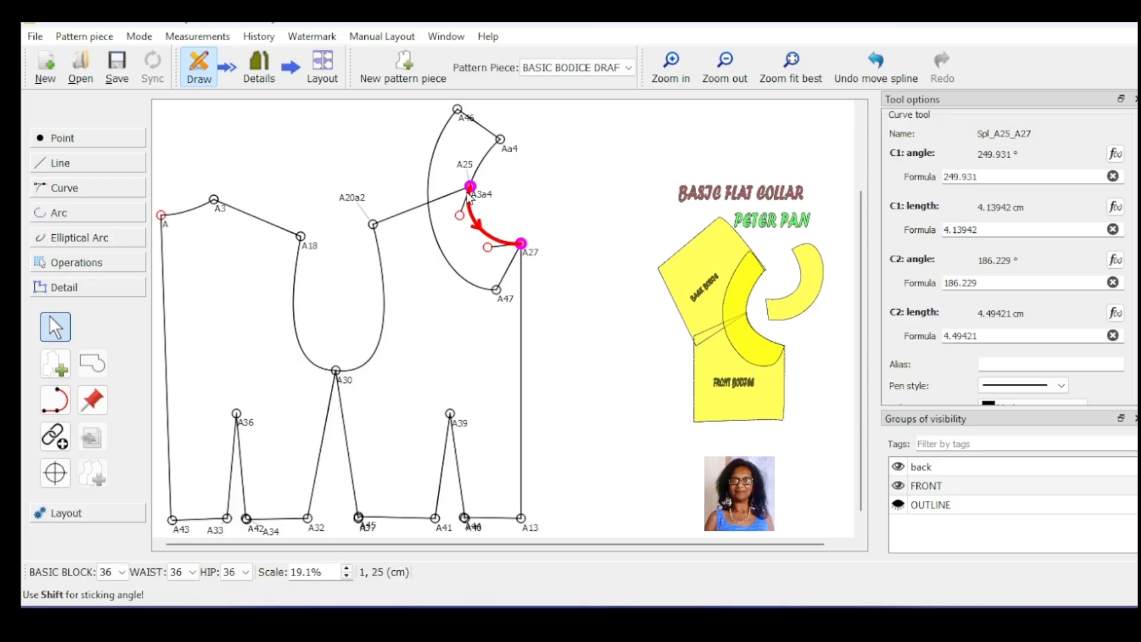
{"action": "left_click", "coordinate": [256, 76]}
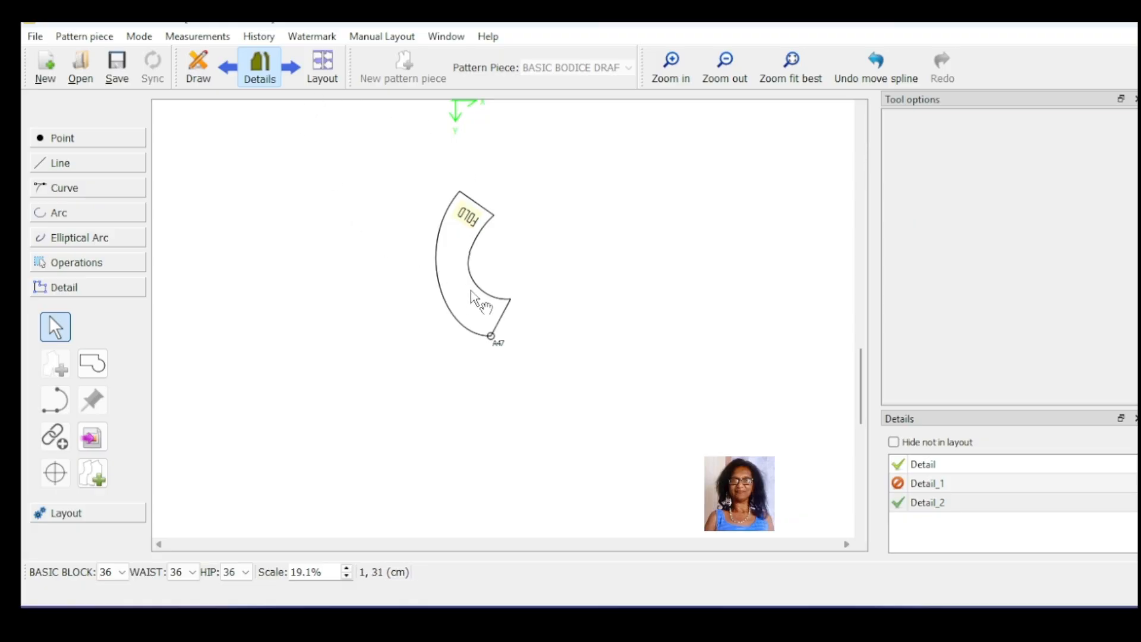
Step: Shift the bodice draft in Draw mode by moving base point A to about X -31.5, Y 30.3
{"action": "left_click", "coordinate": [197, 70]}
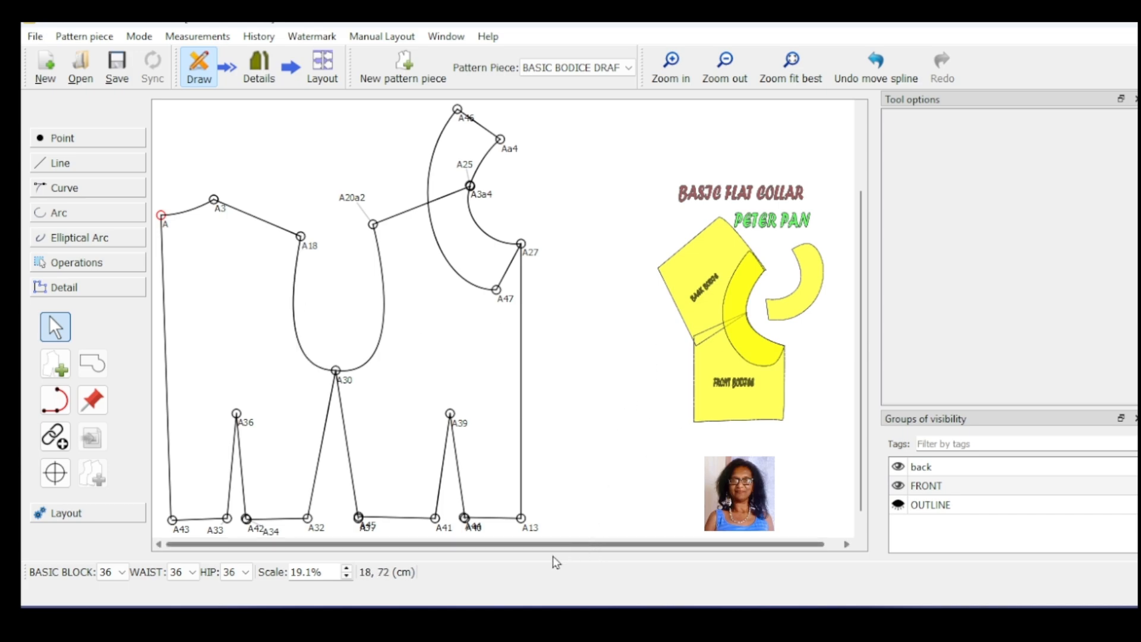
{"action": "left_click_drag", "start_coordinate": [159, 212], "coordinate": [217, 218]}
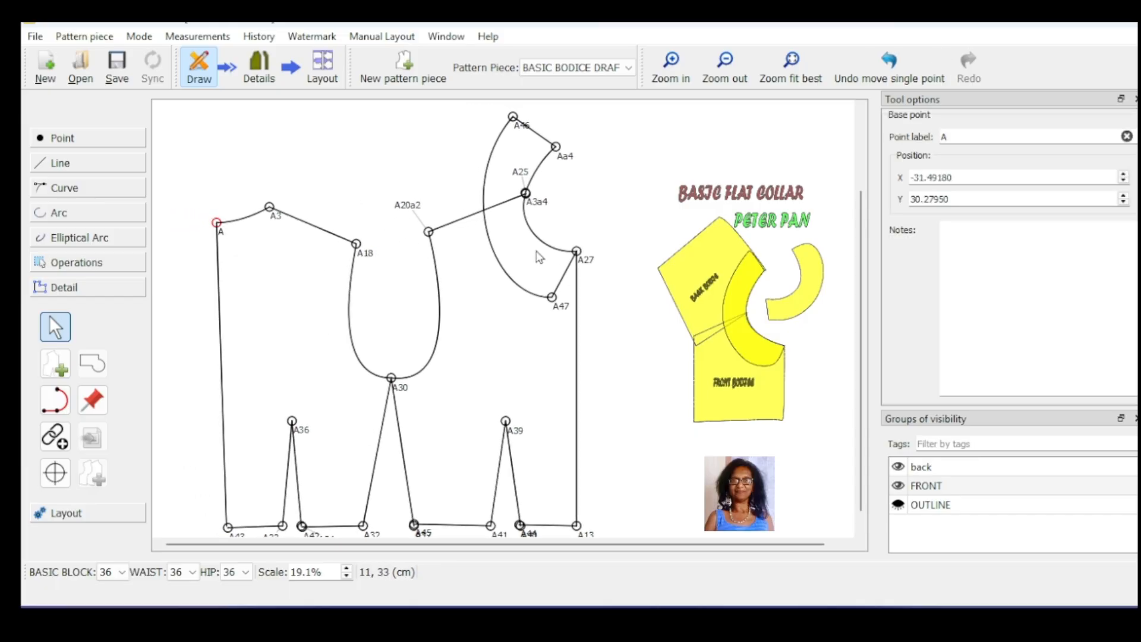